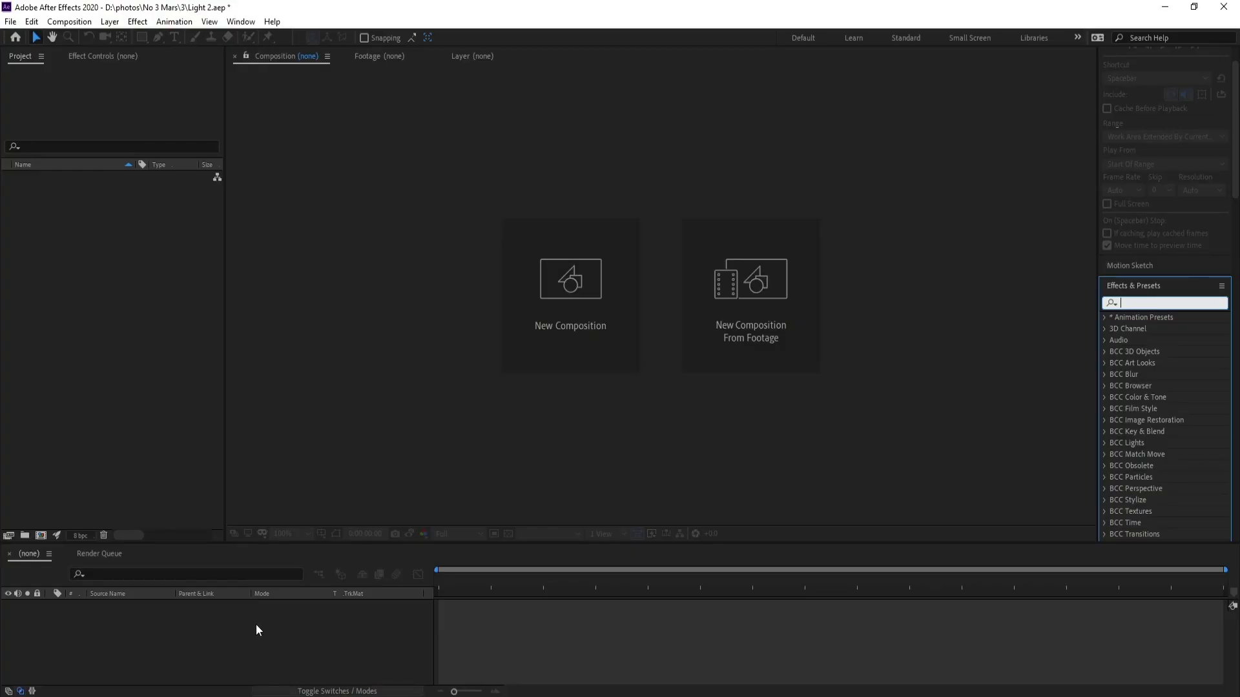
Create a new 1920x1080 composition Comp 1 and add a black solid layer named Vegas
click(70, 22)
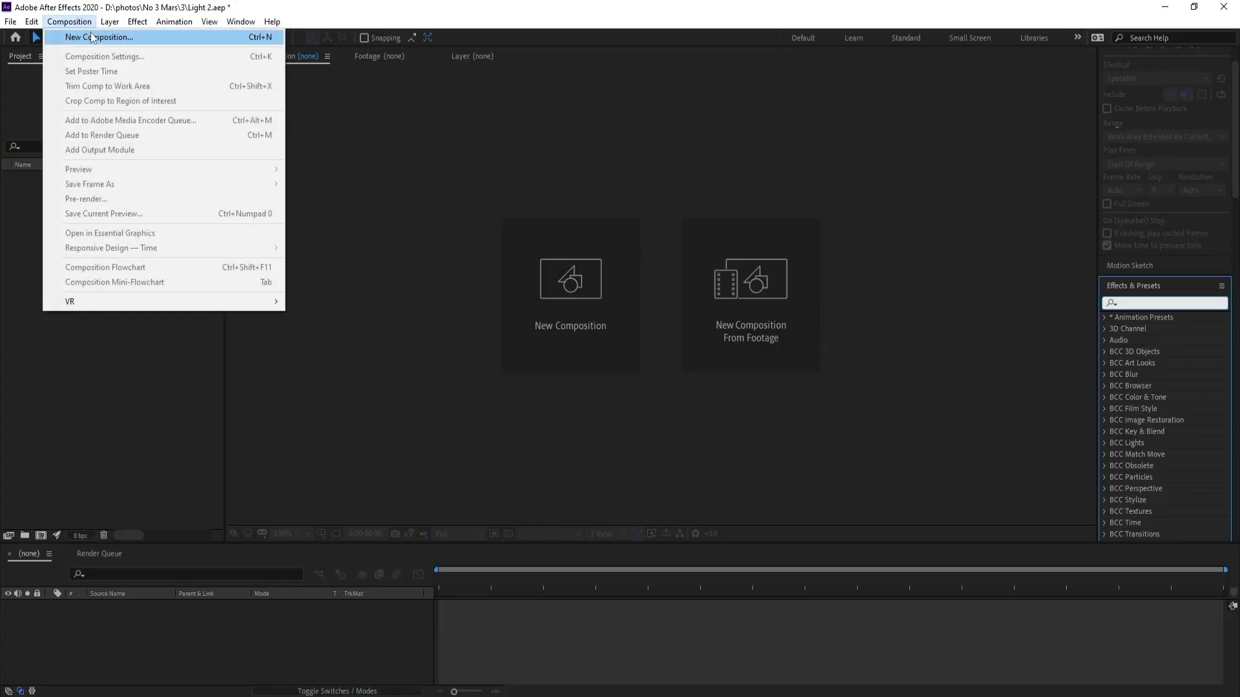
click(623, 441)
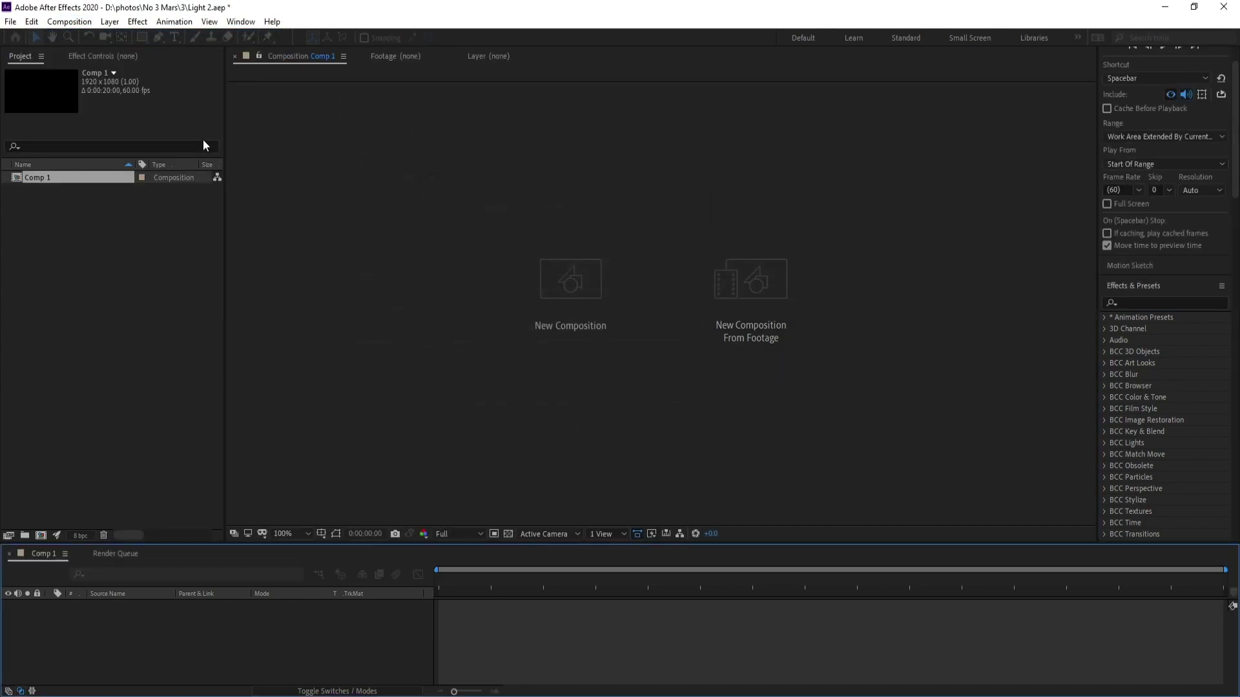
click(109, 21)
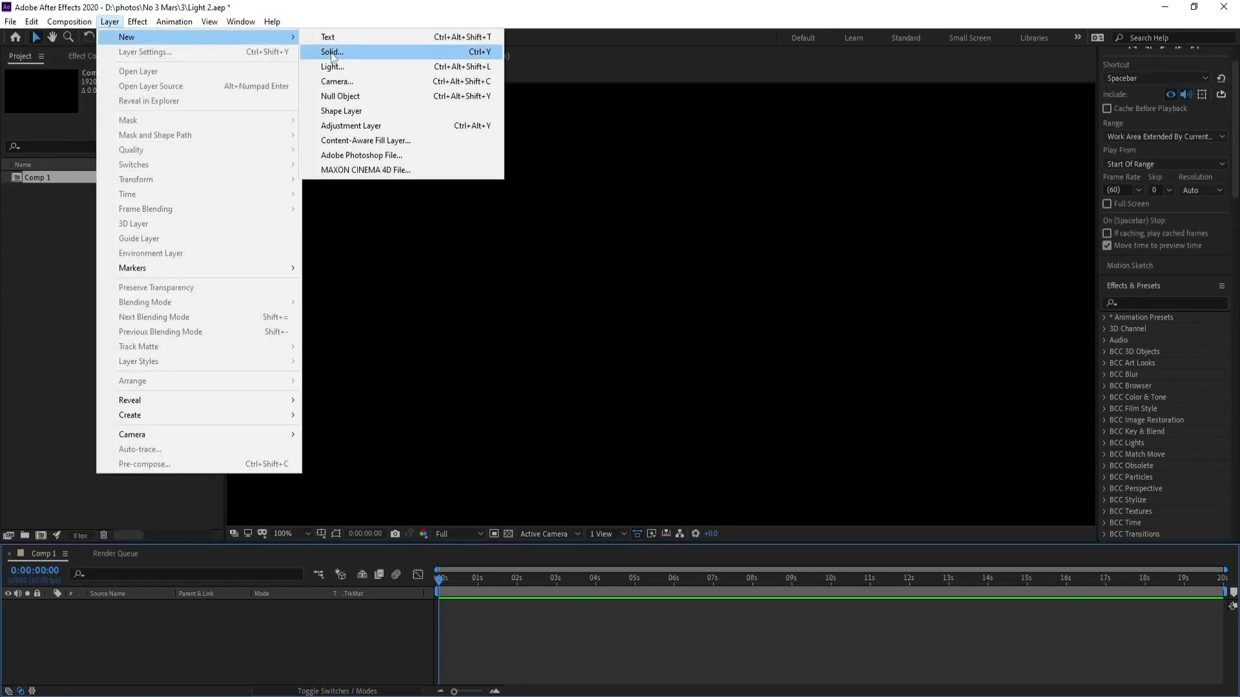
click(330, 51)
text(Vegas)
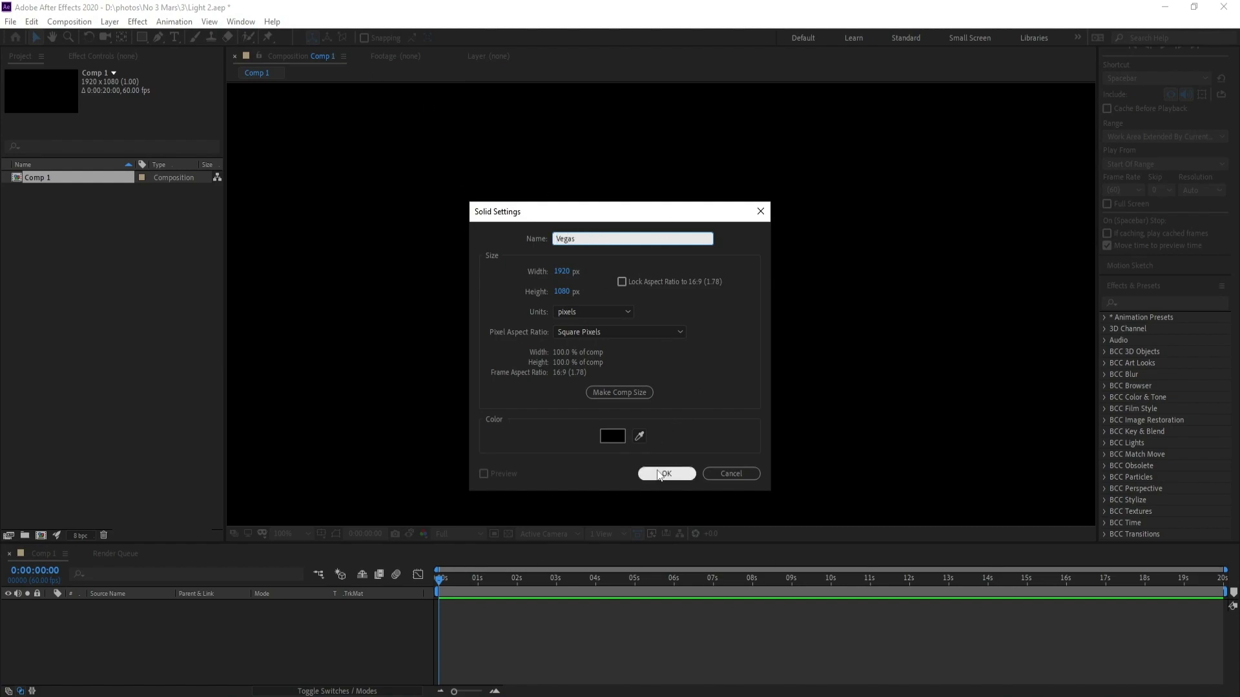
click(665, 474)
Import the neon storefront jpg and place it in the timeline above the Vegas solid
click(10, 22)
mouse_move(33, 208)
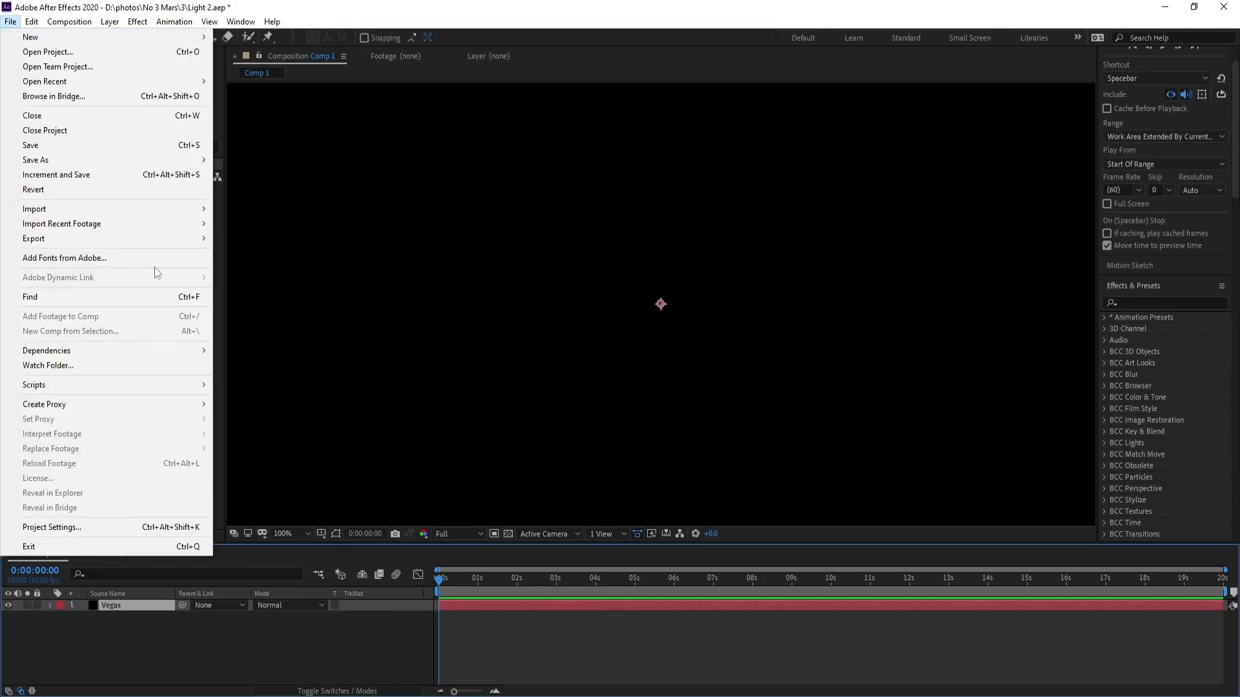
click(246, 224)
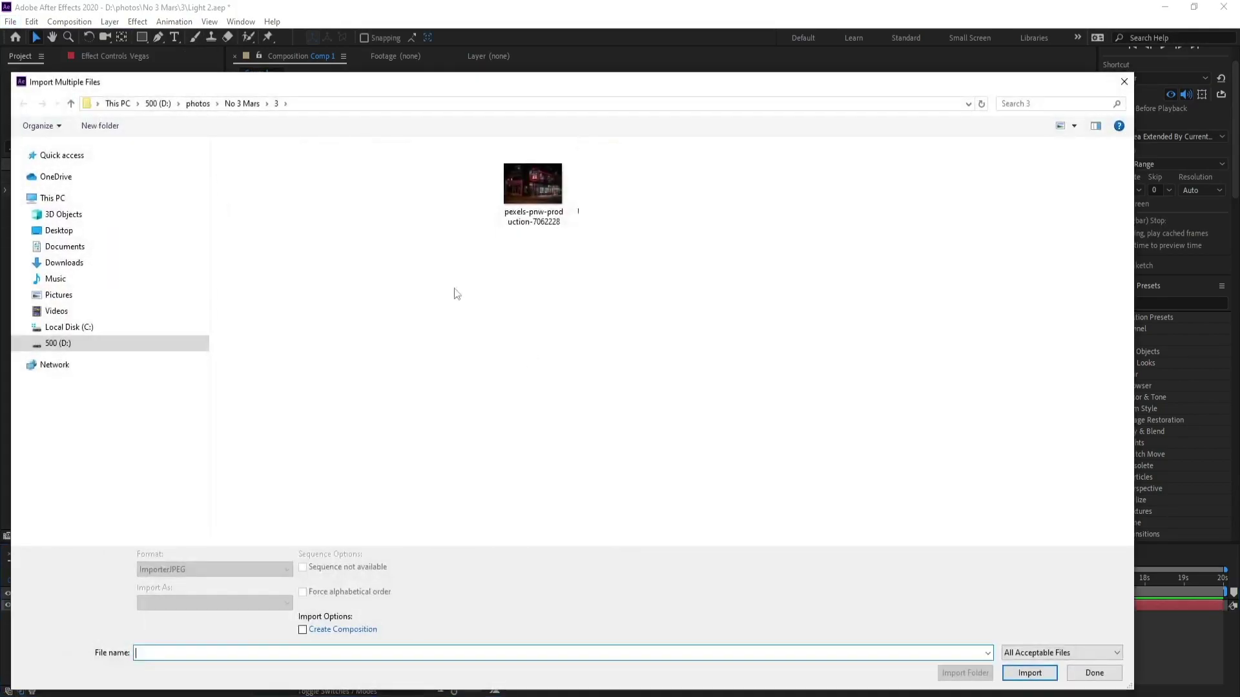
double_click(532, 189)
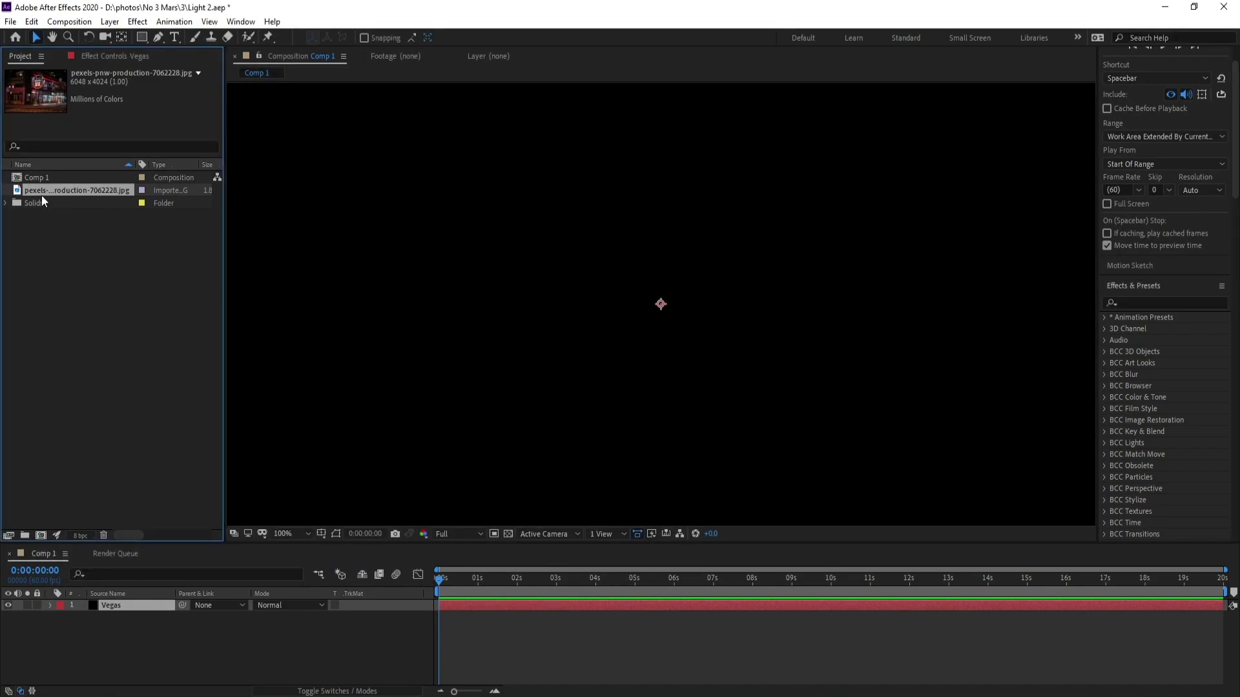
drag(41, 191, 137, 610)
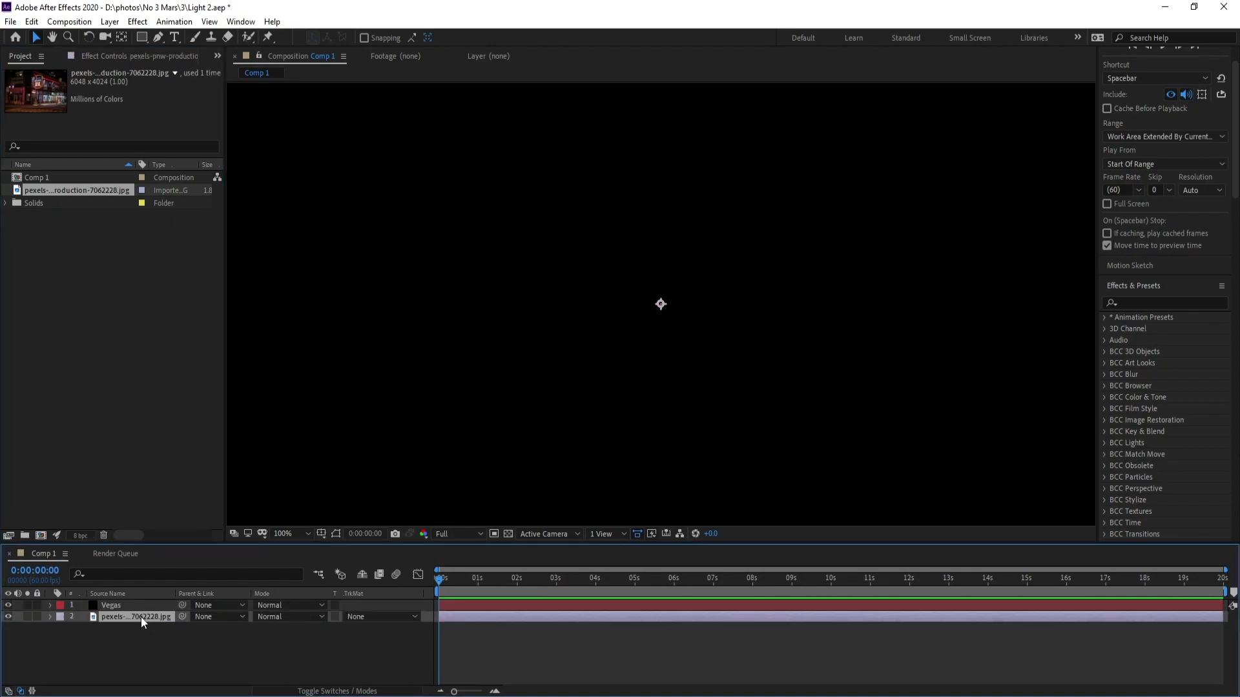
drag(141, 616, 139, 604)
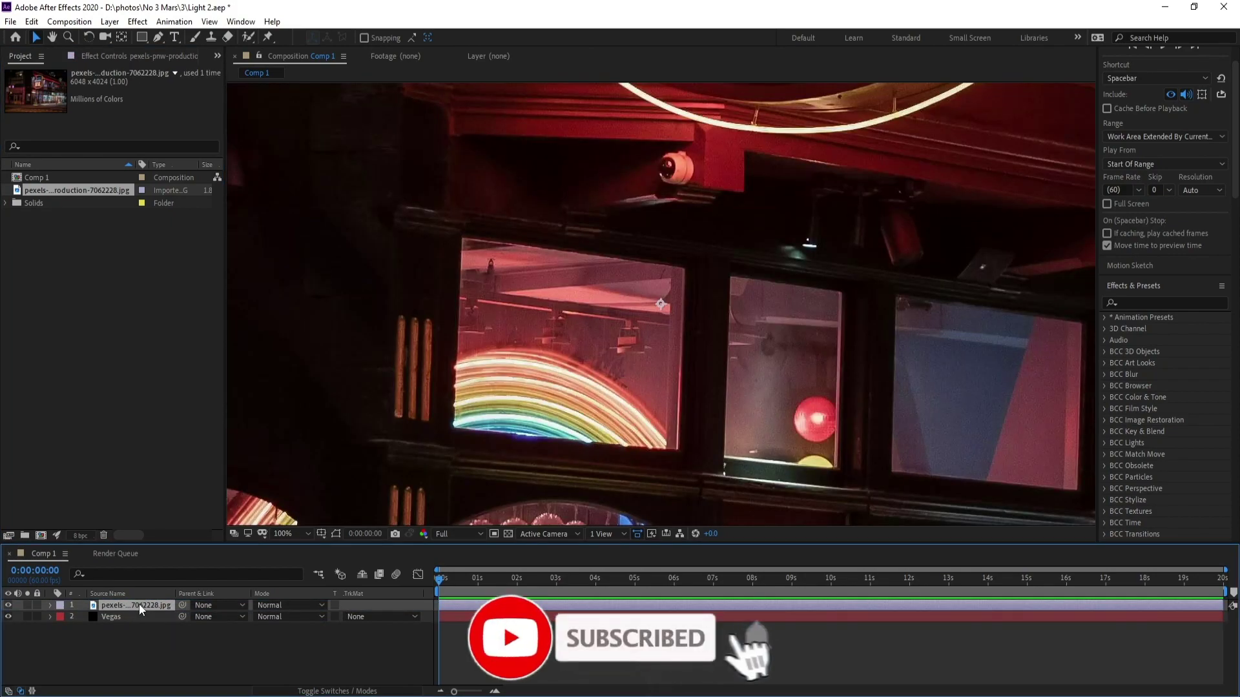
Scale the photo to about 43% and nudge it down so it fills the frame
key(s)
drag(277, 616, 219, 621)
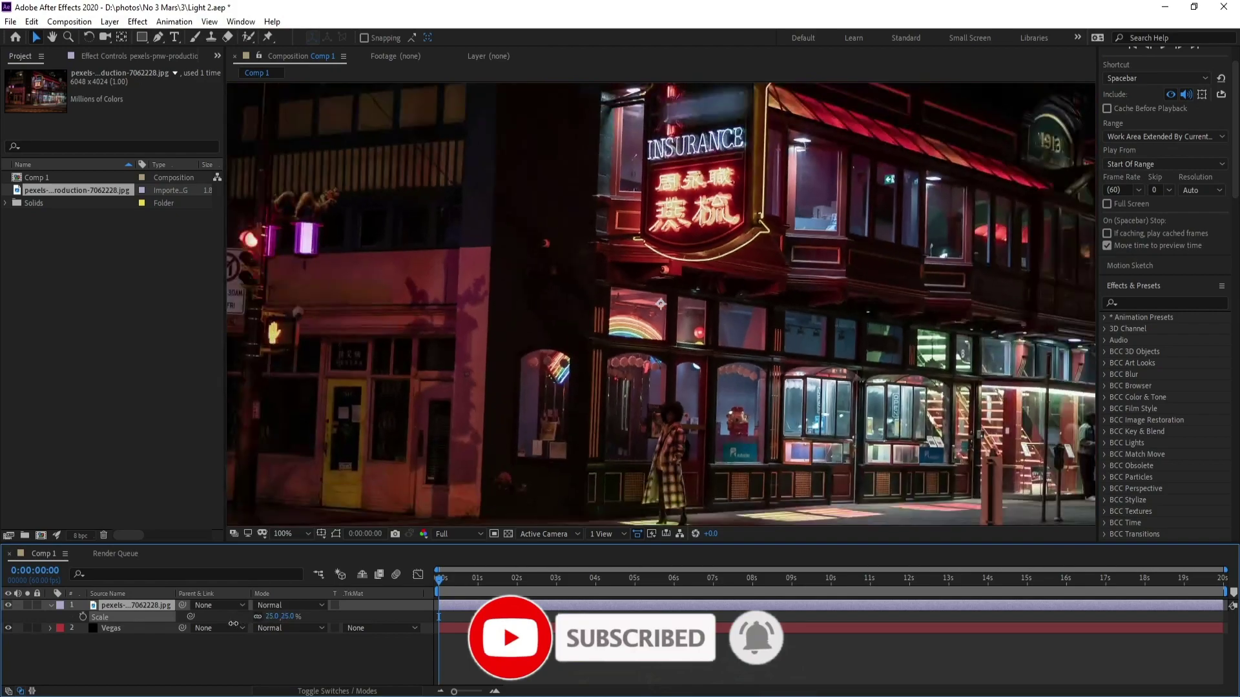
scroll(681, 403, up, 1)
scroll(733, 269, up, 1)
scroll(727, 291, down, 1)
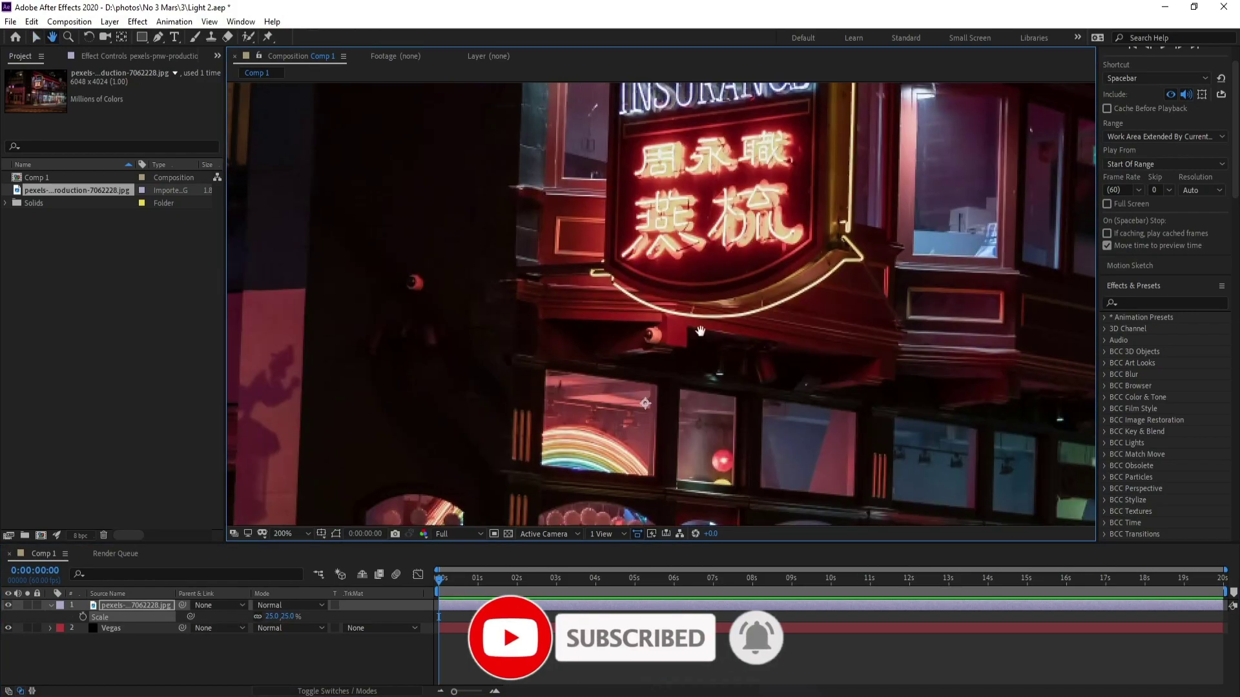
scroll(693, 378, down, 1)
scroll(694, 377, down, 1)
scroll(693, 380, down, 1)
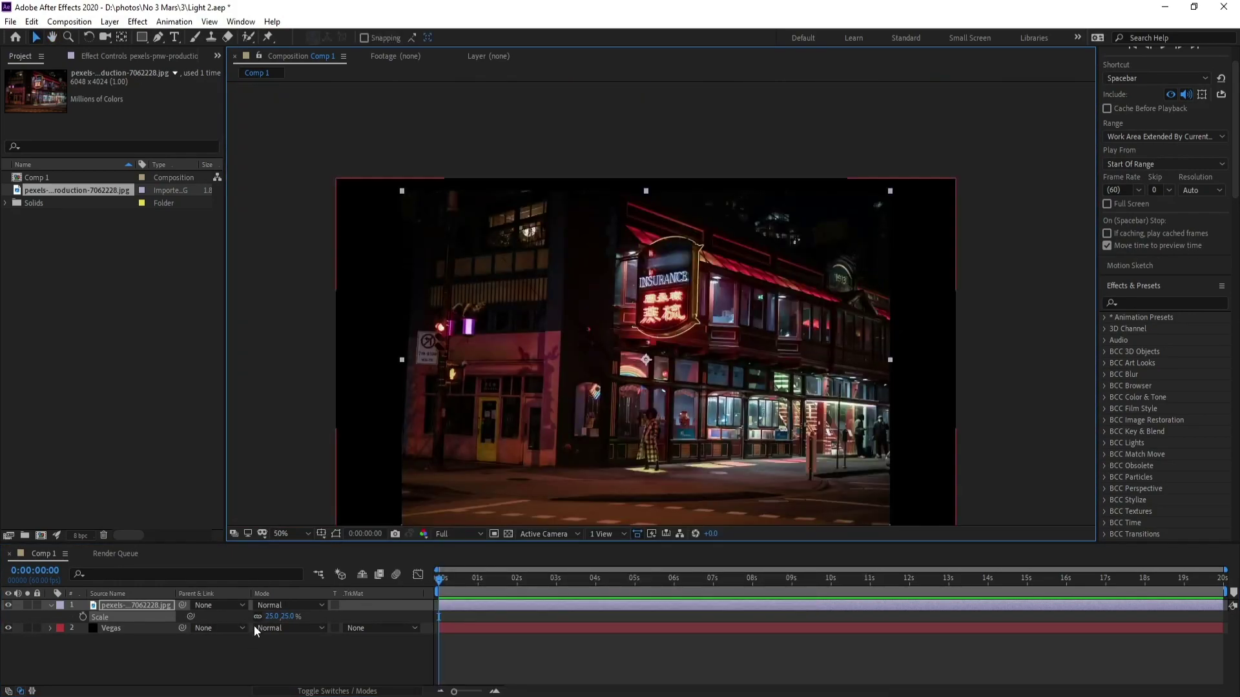
drag(271, 617, 281, 616)
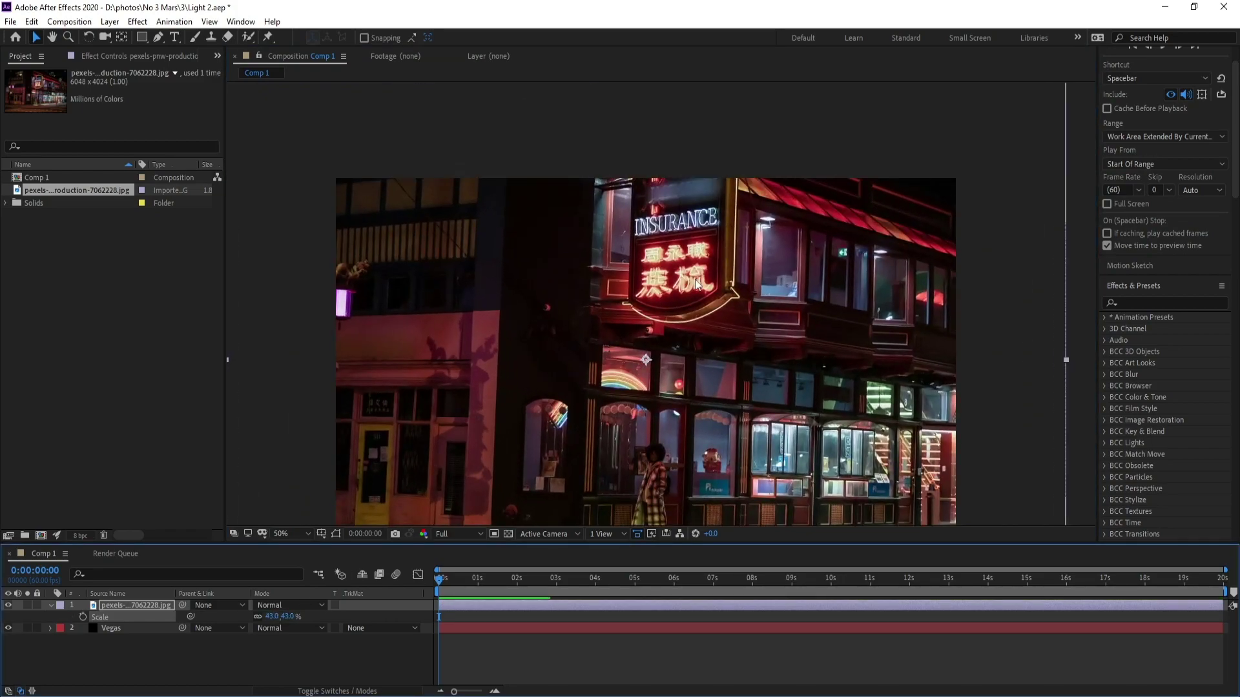
drag(690, 301, 675, 377)
scroll(675, 377, up, 1)
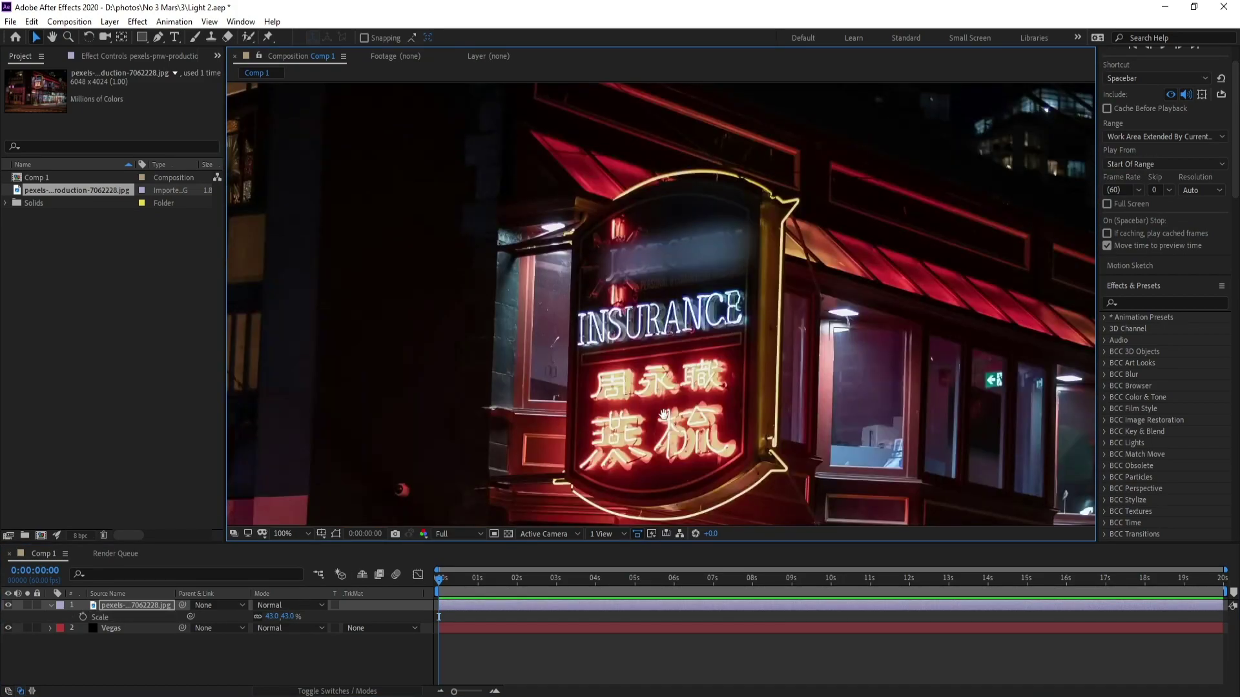
scroll(675, 377, up, 1)
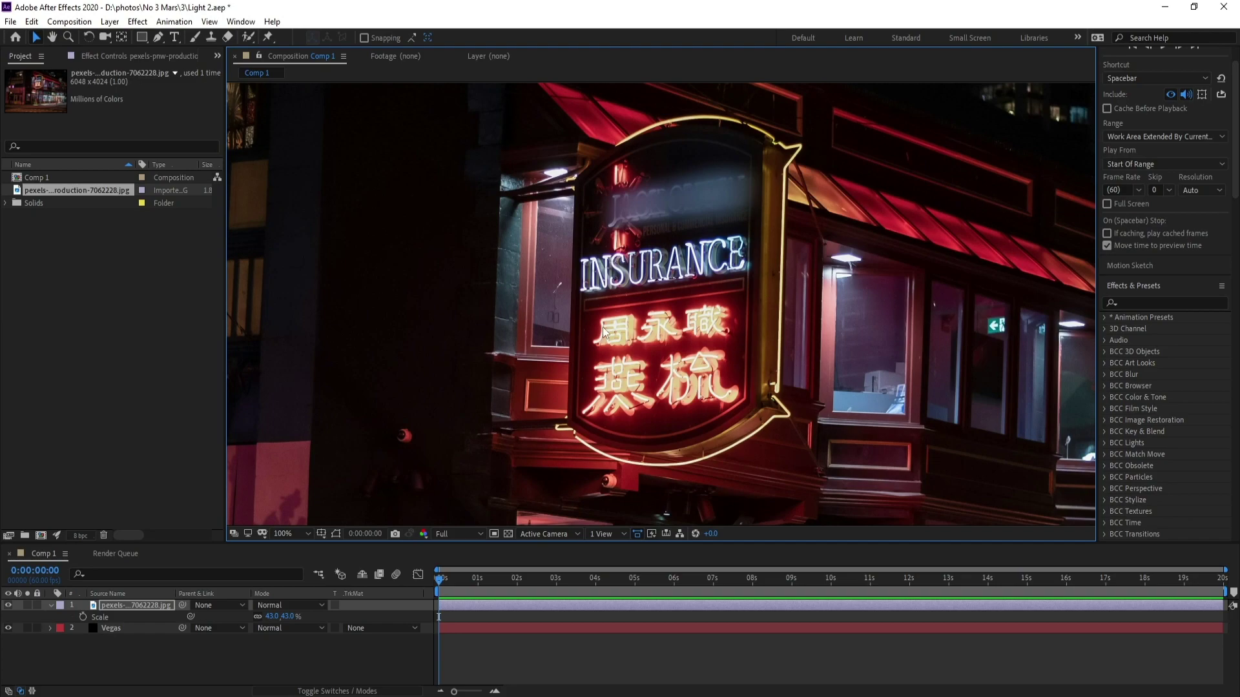
Move the Vegas solid above the photo, hide it, and pick up the Pen tool
click(51, 605)
click(121, 625)
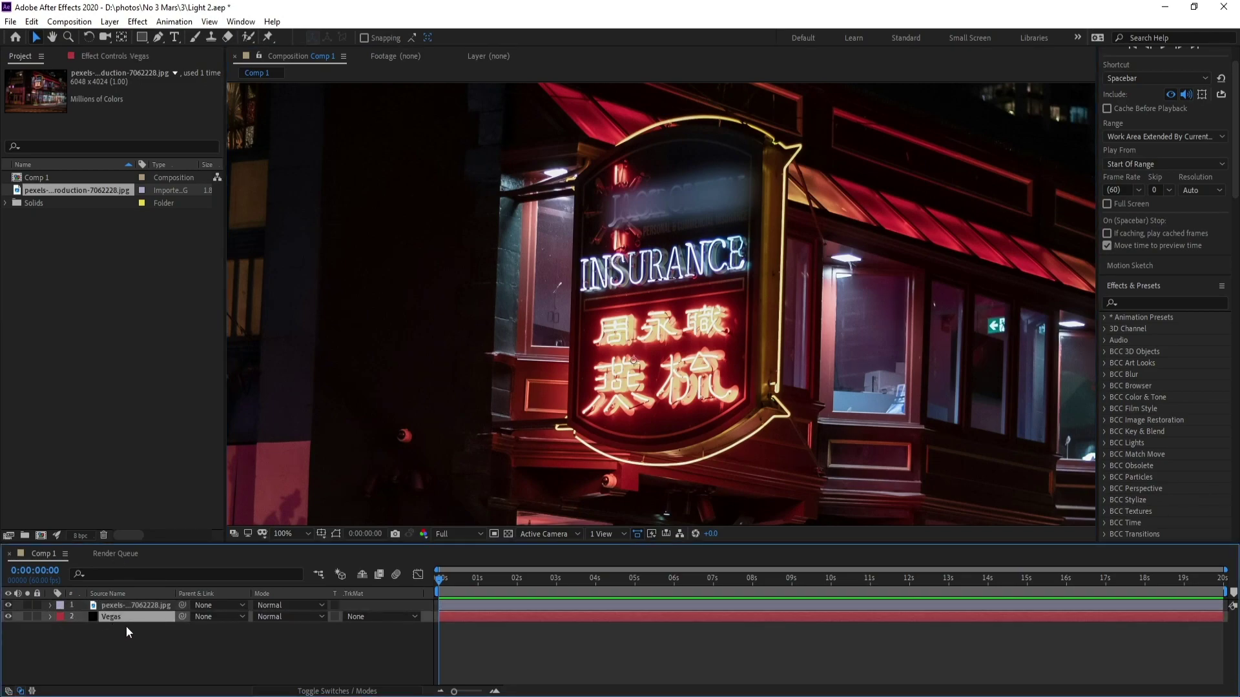
drag(115, 620, 115, 606)
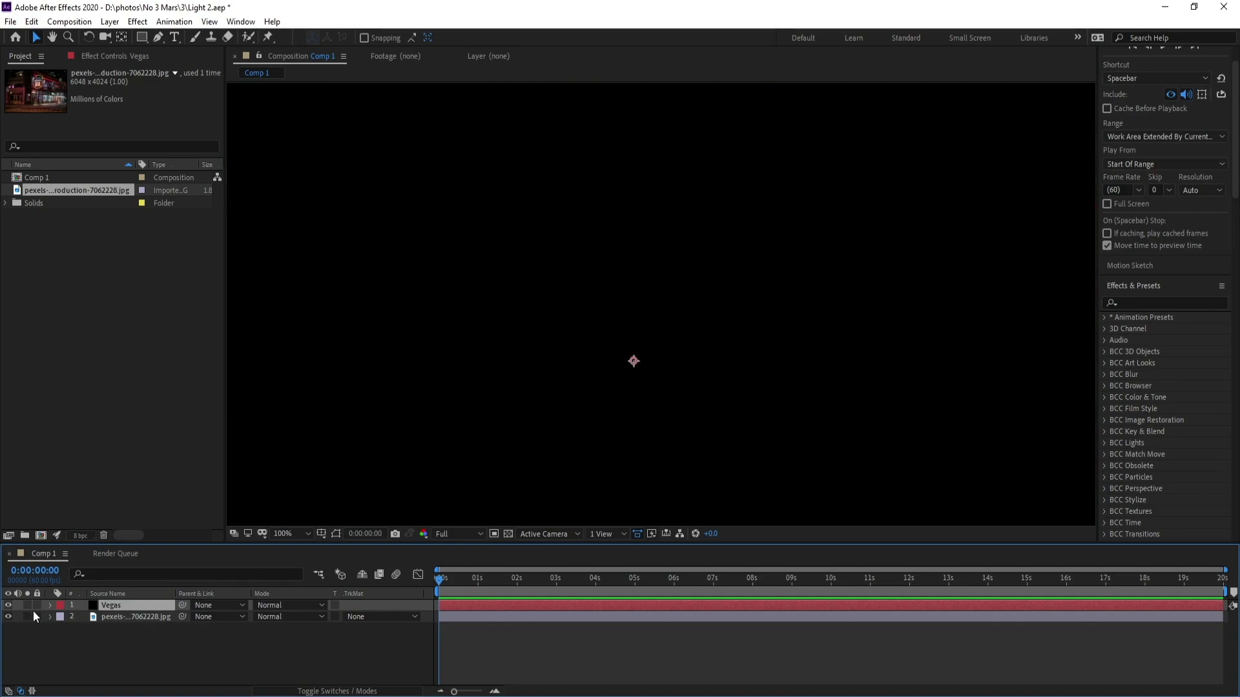
click(9, 607)
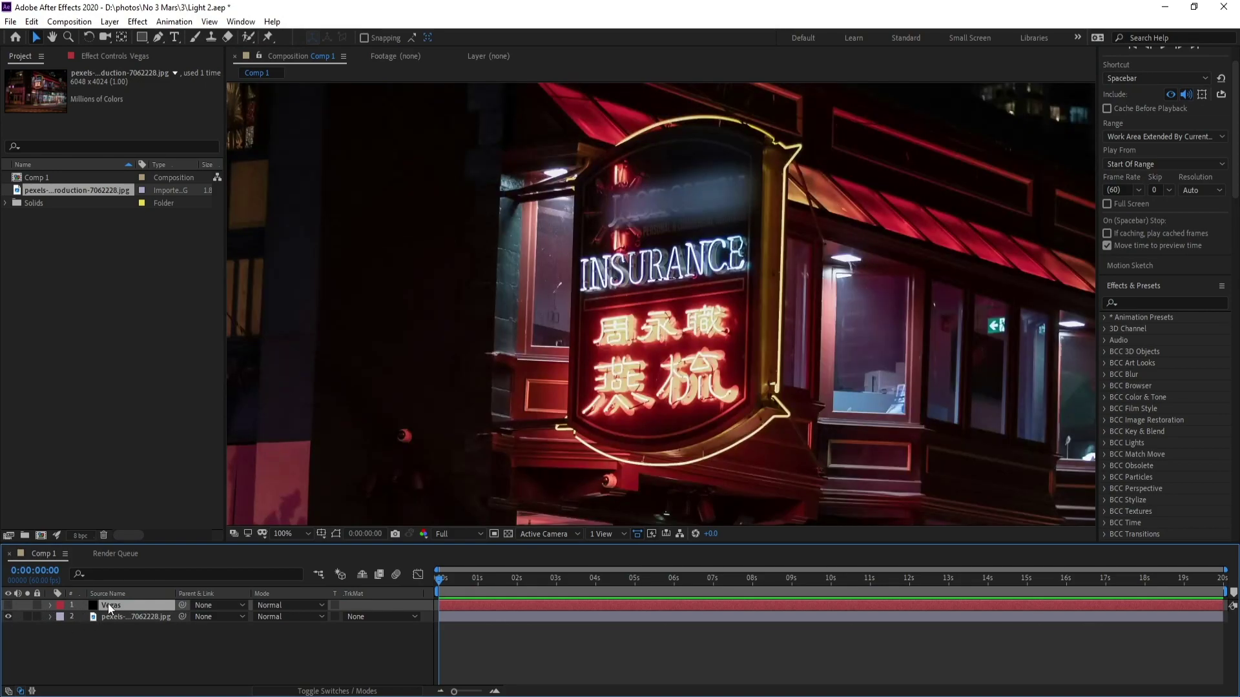
click(159, 40)
scroll(731, 445, up, 1)
scroll(704, 420, up, 1)
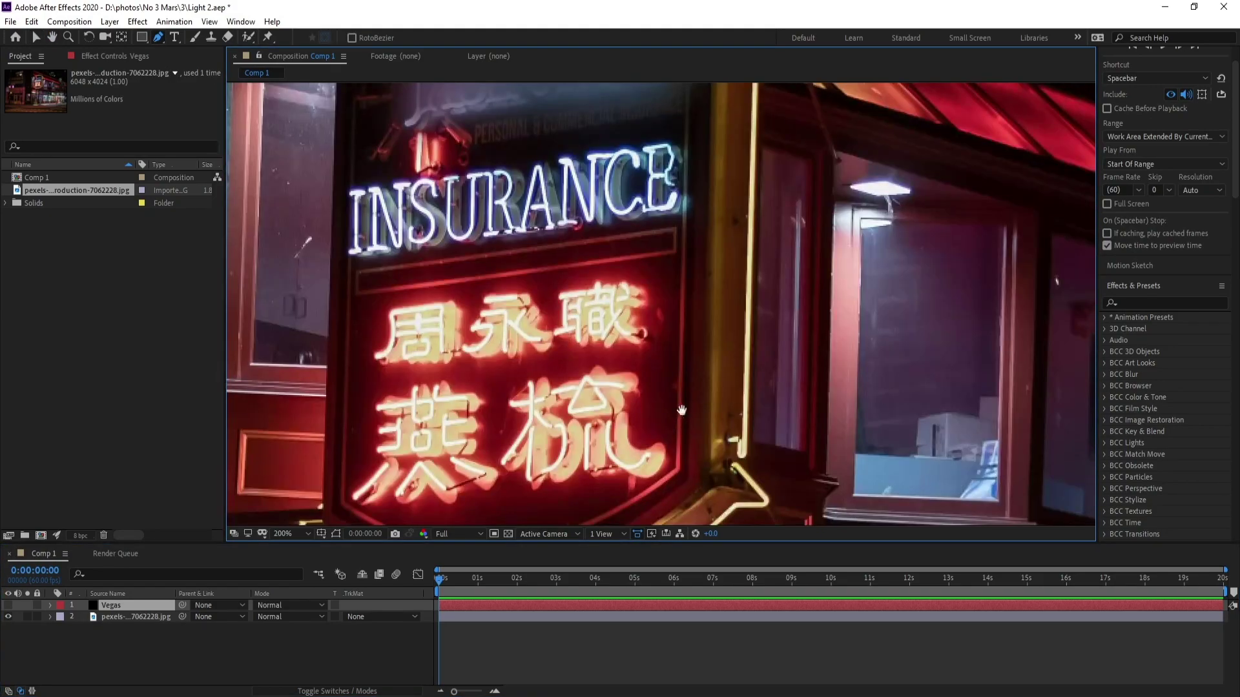
scroll(680, 411, down, 1)
scroll(770, 359, up, 3)
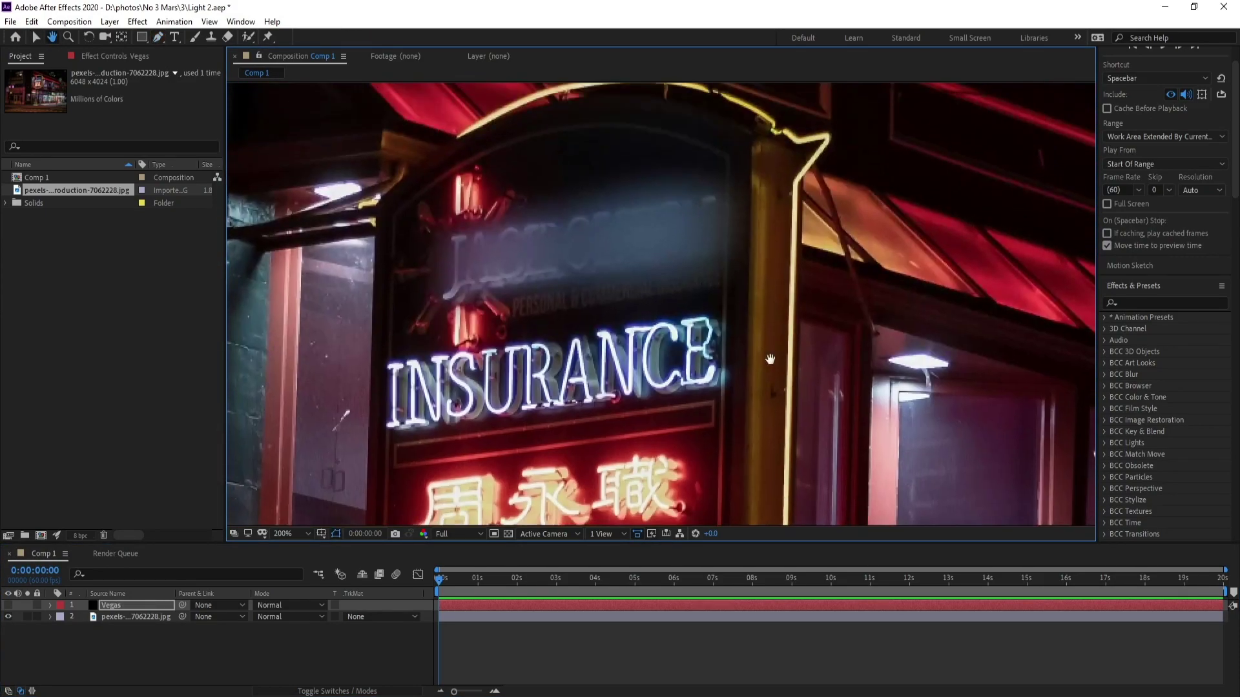
Trace Bezier mask points along the sign's upper-right and top neon border
click(748, 136)
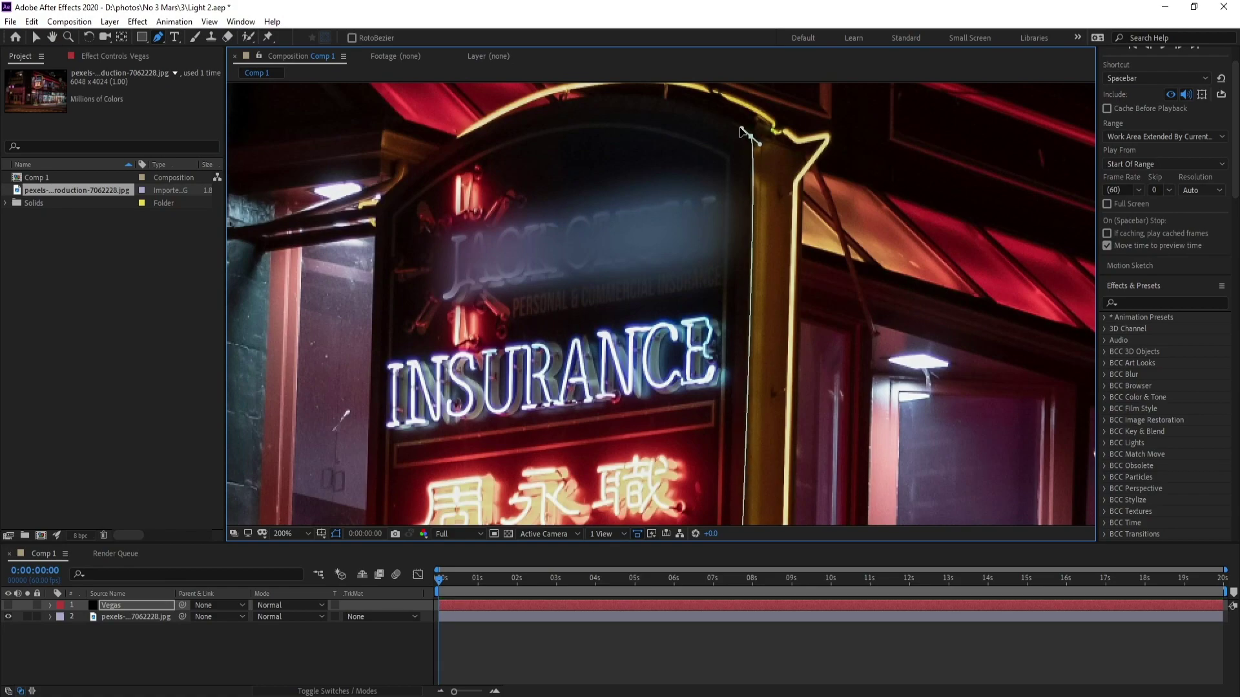
drag(748, 135, 782, 163)
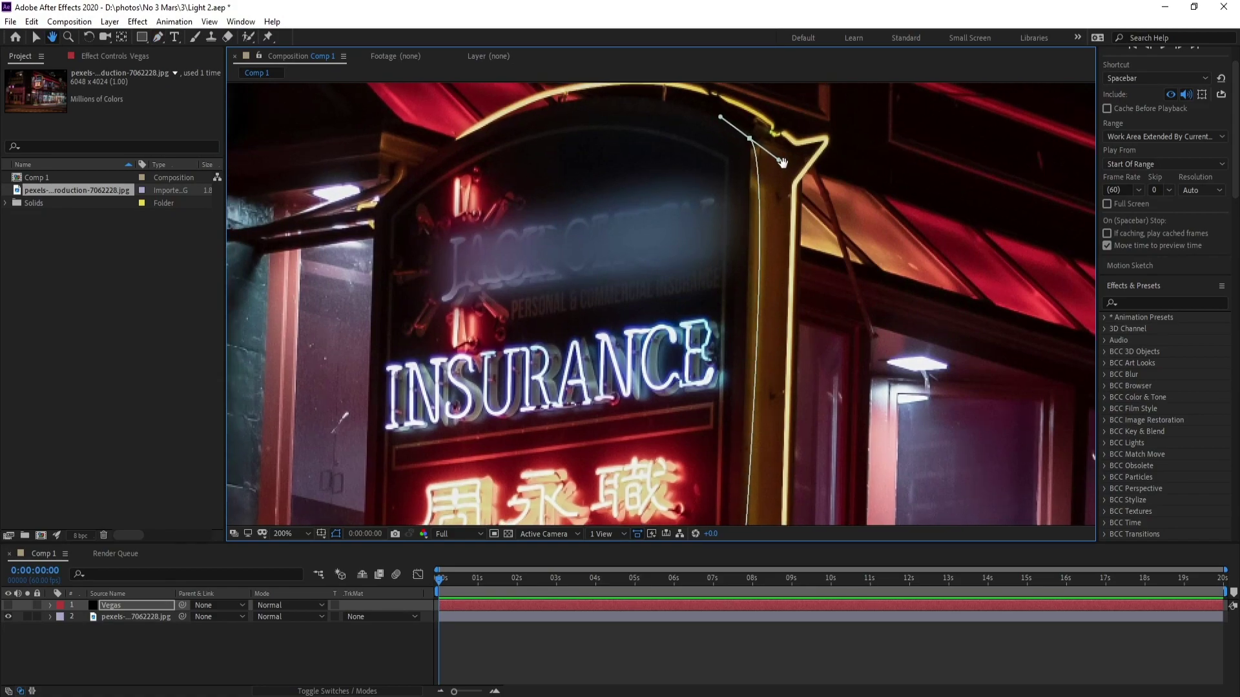
drag(783, 163, 760, 171)
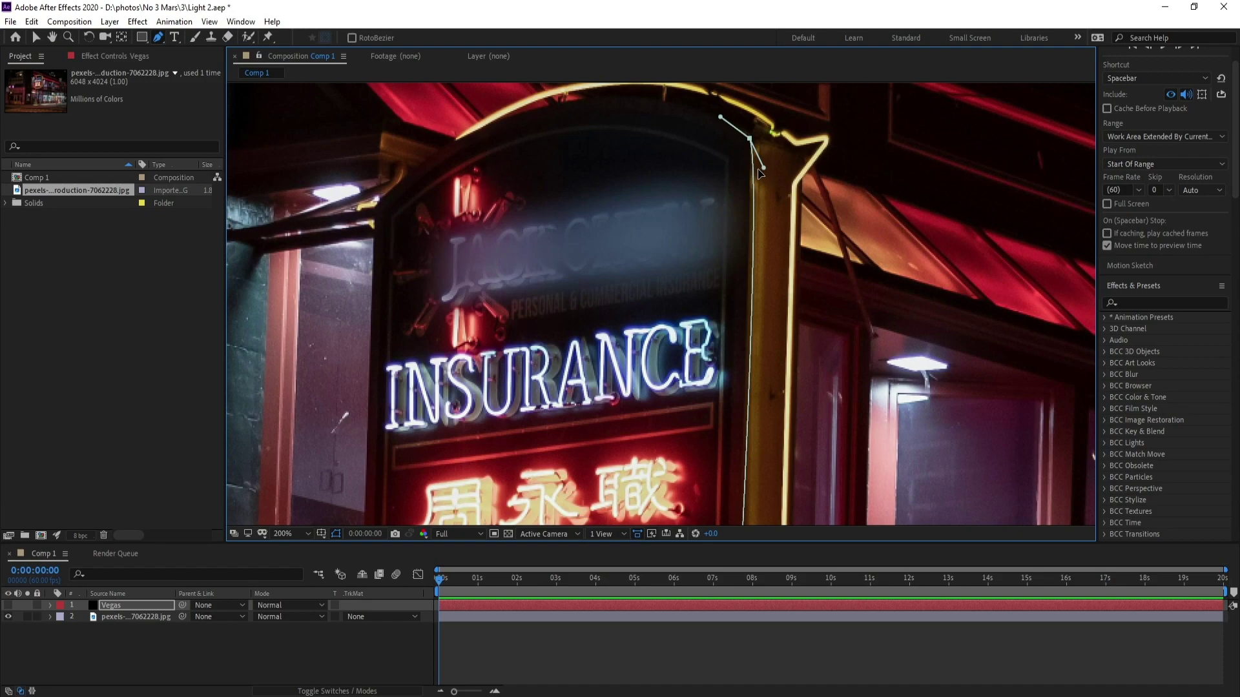
drag(553, 159, 822, 231)
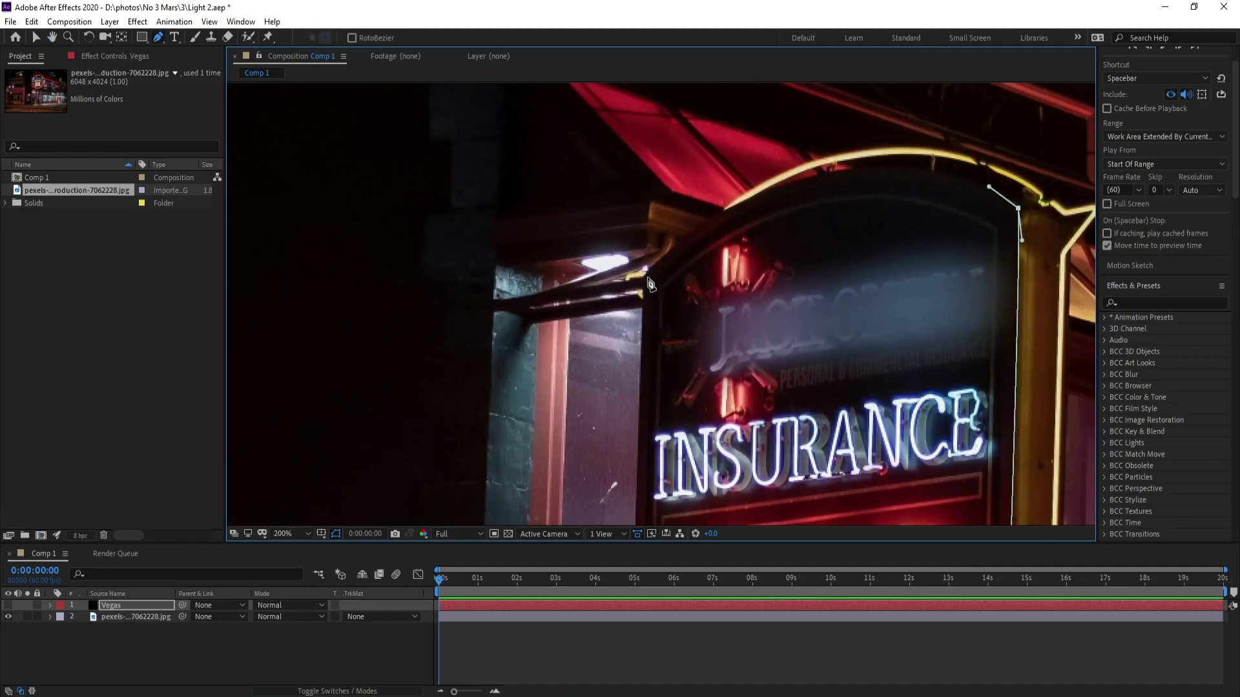
drag(647, 281, 659, 236)
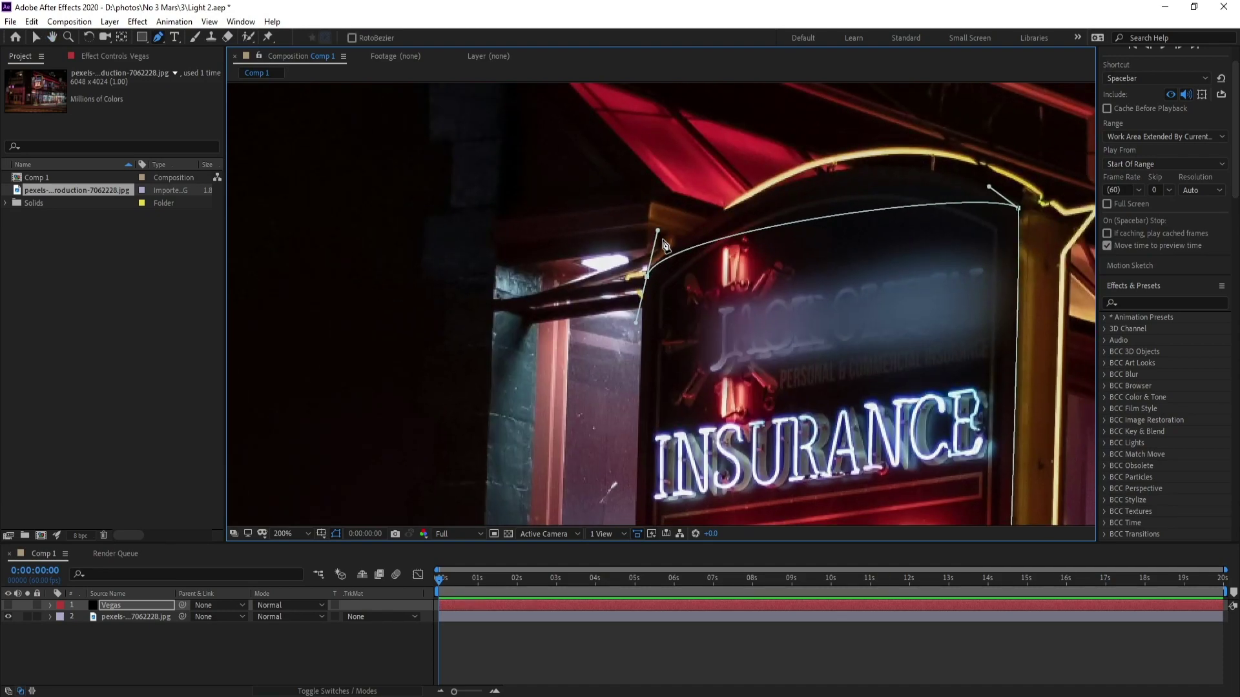
drag(657, 235, 711, 181)
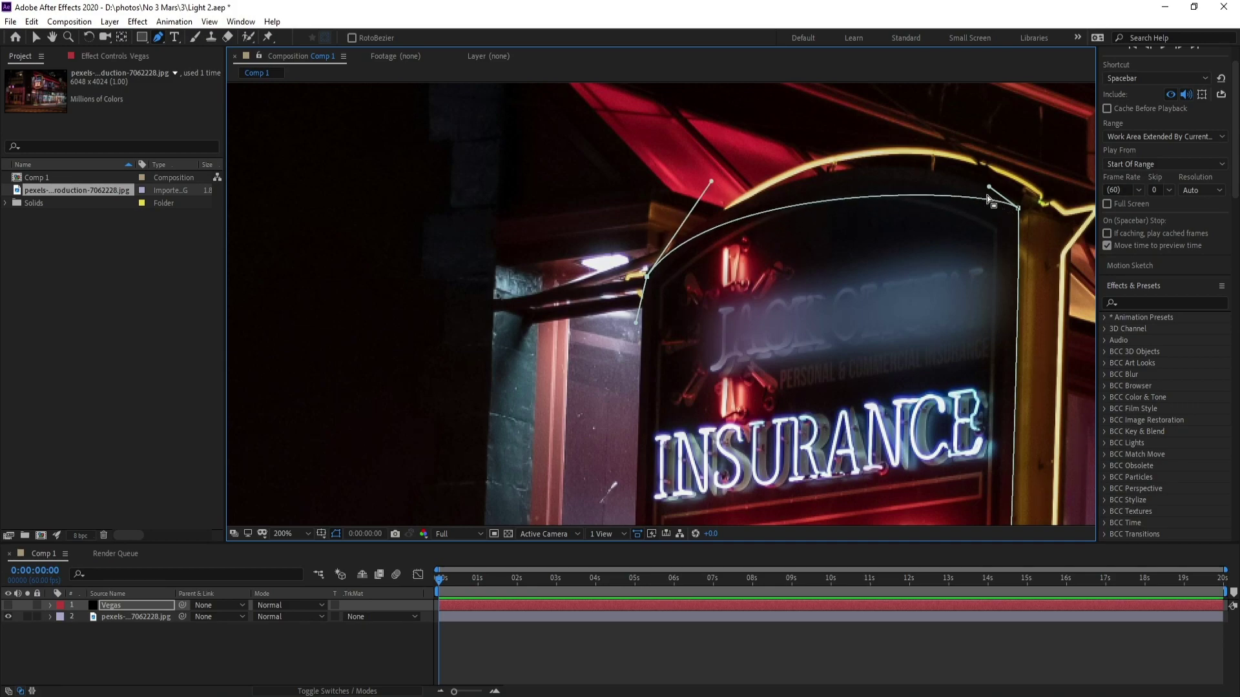
mouse_move(989, 187)
mouse_down()
mouse_move(921, 155)
mouse_move(935, 160)
mouse_up()
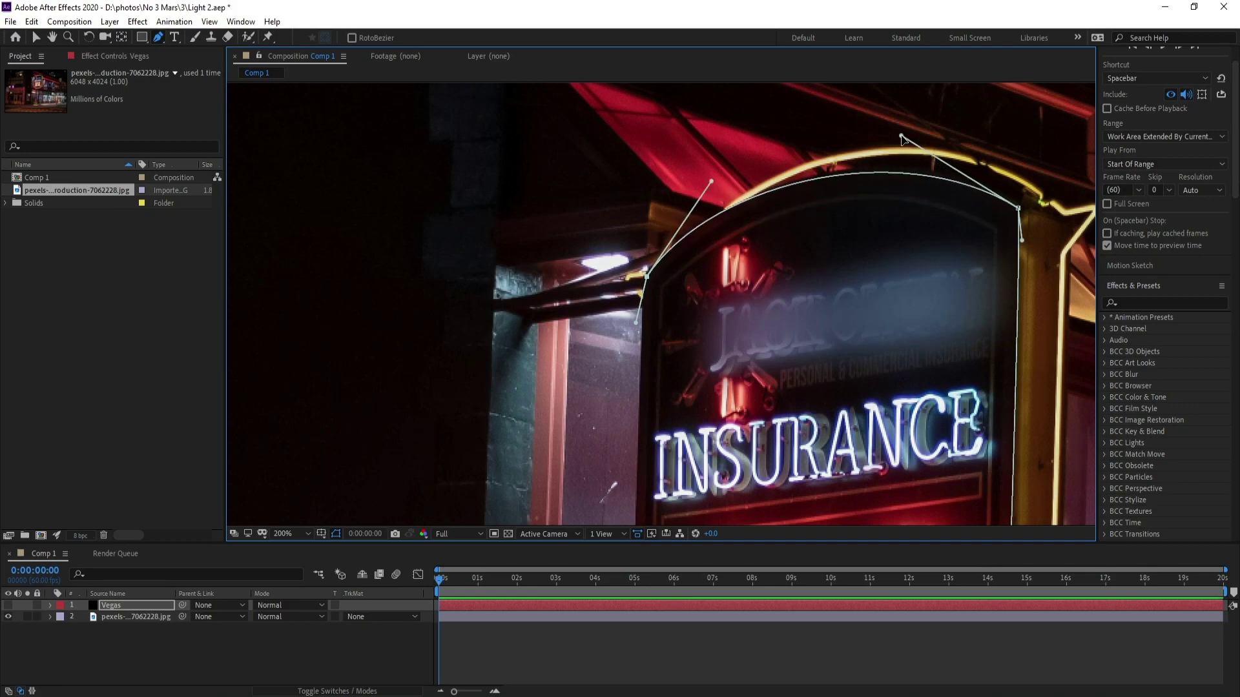
scroll(644, 209, down, 5)
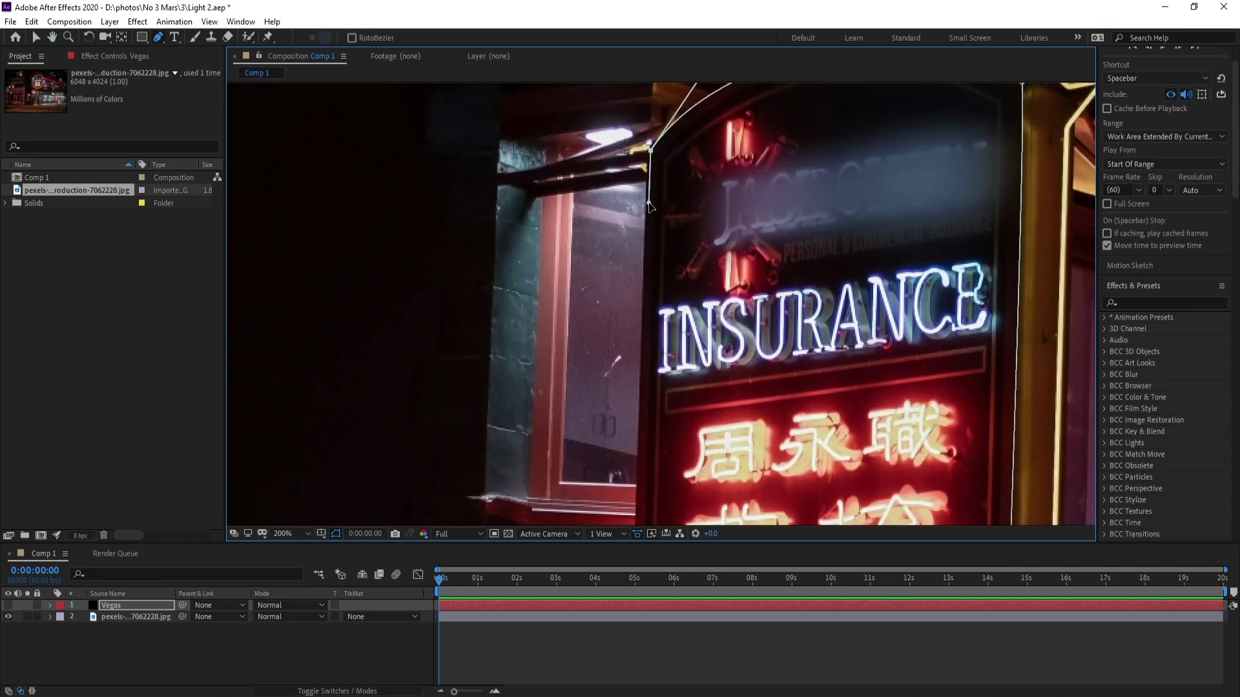
Continue the mask down the side and bottom of the sign and close it along the tube
drag(723, 359, 794, 104)
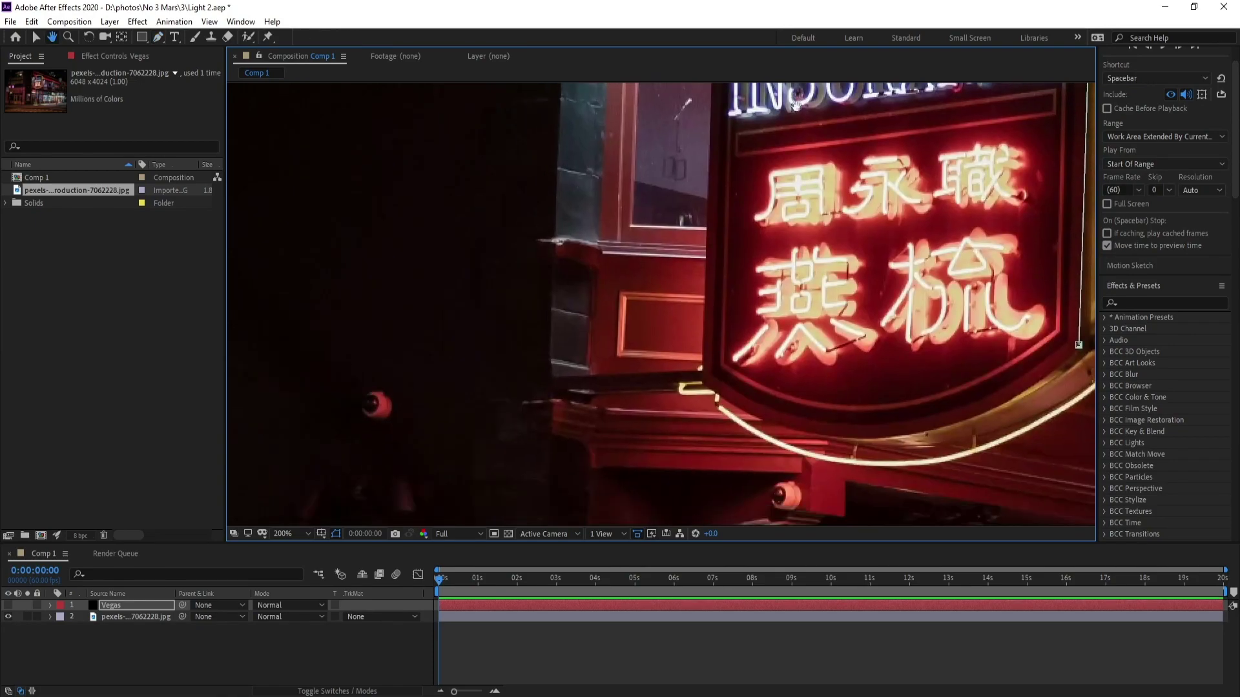
click(703, 383)
drag(707, 393, 704, 400)
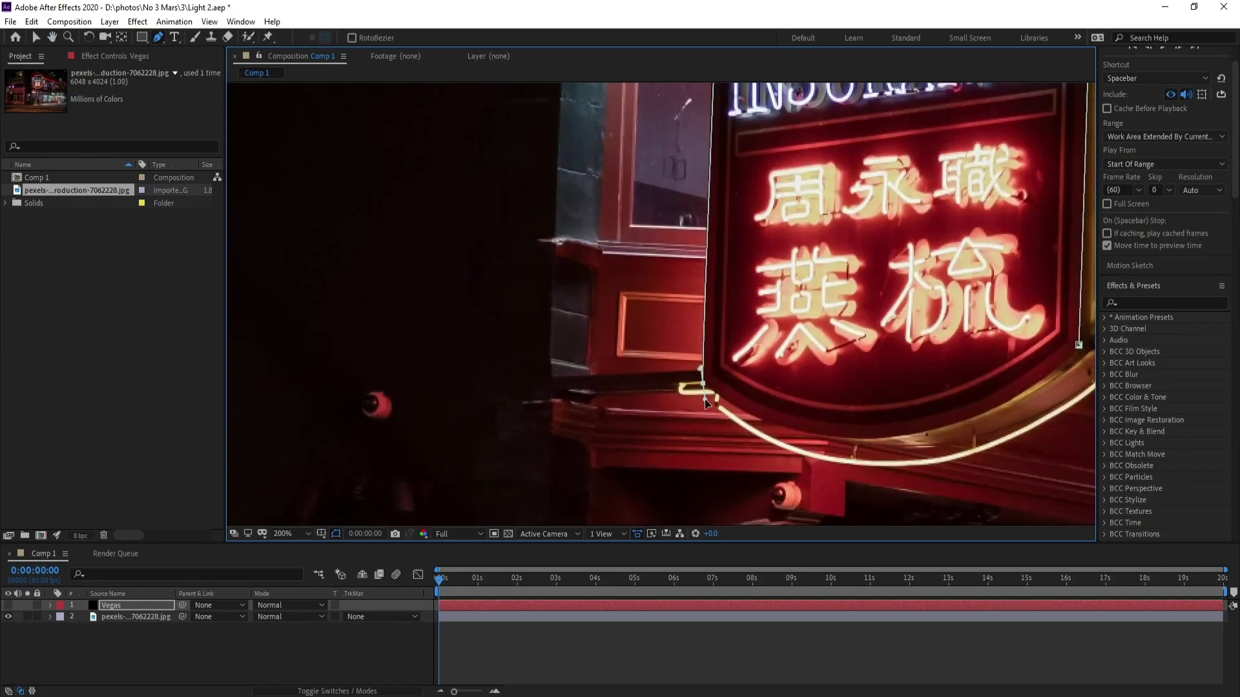
drag(895, 390, 675, 399)
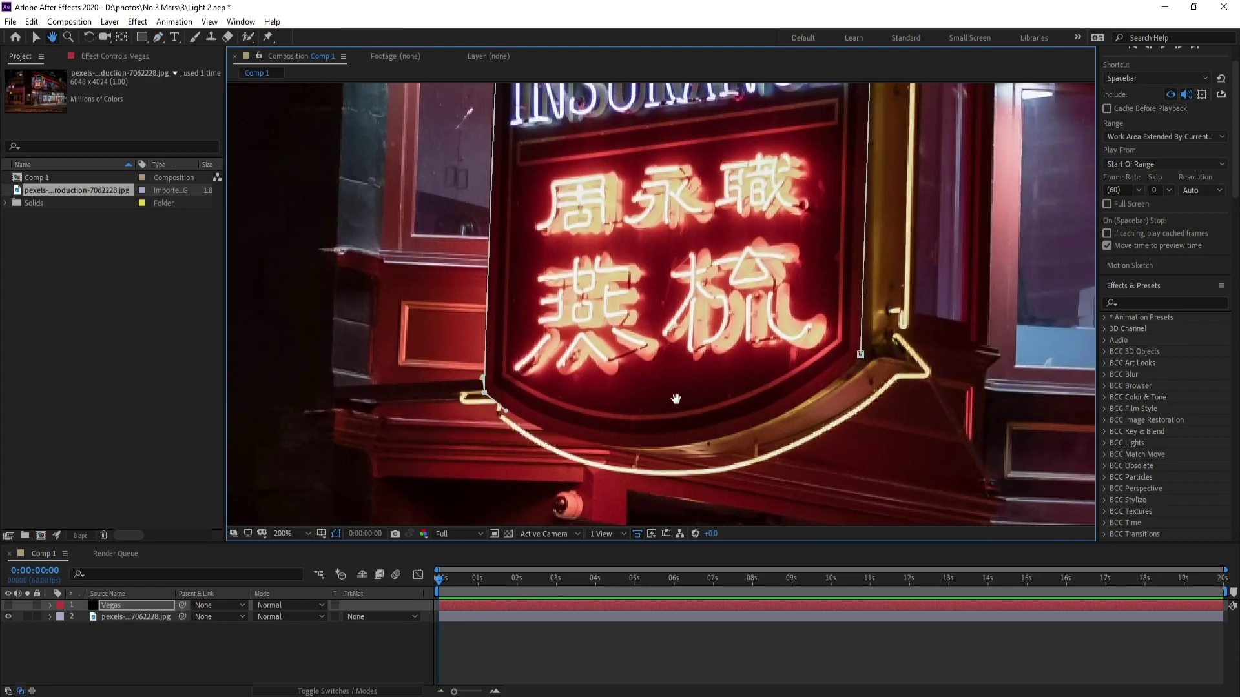
click(861, 355)
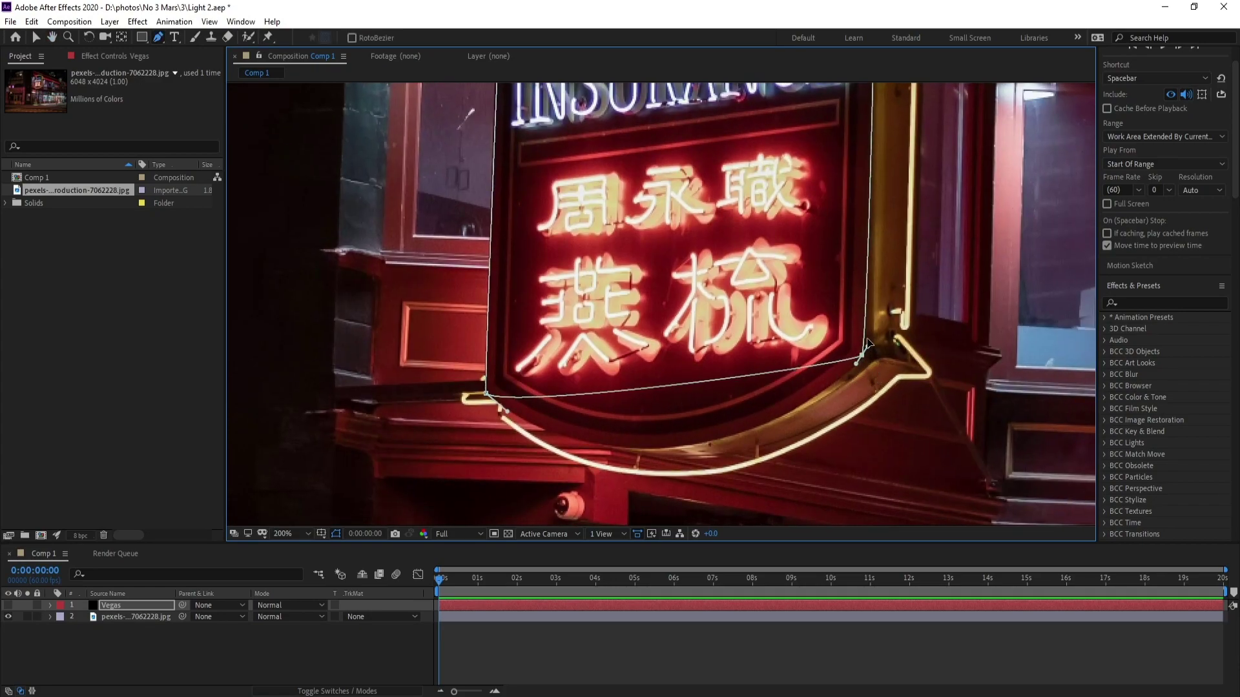
drag(864, 344, 831, 402)
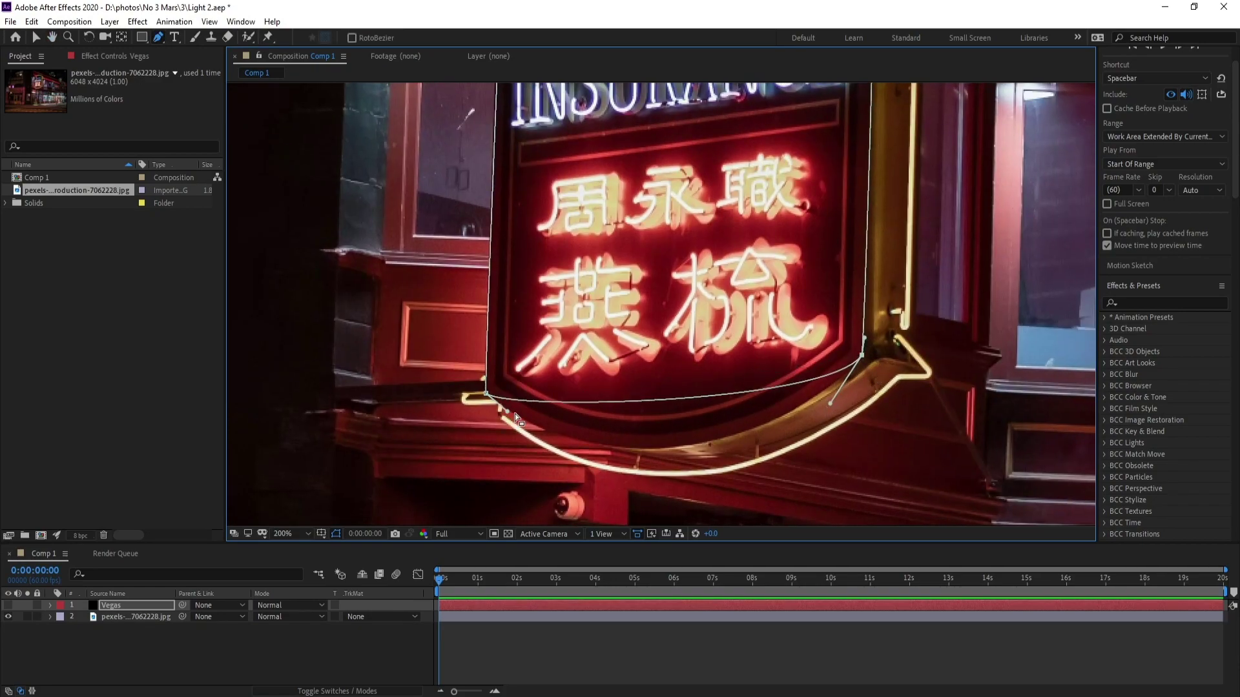
drag(506, 414, 610, 485)
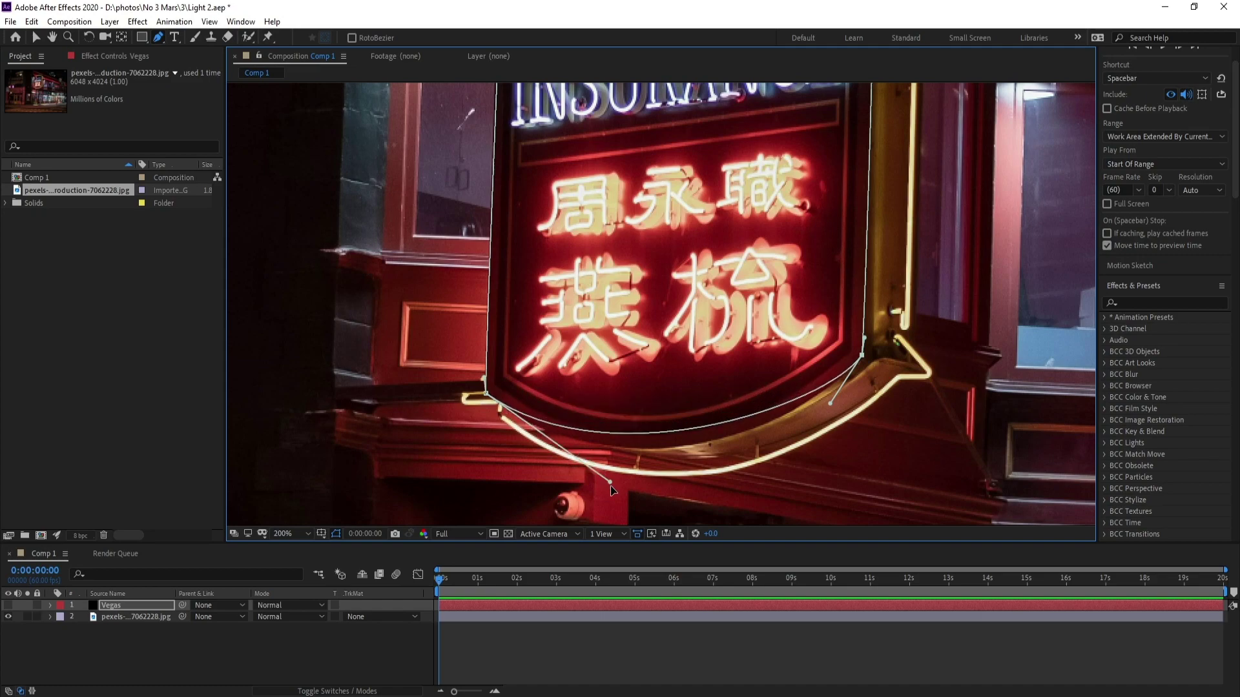
drag(831, 403, 772, 447)
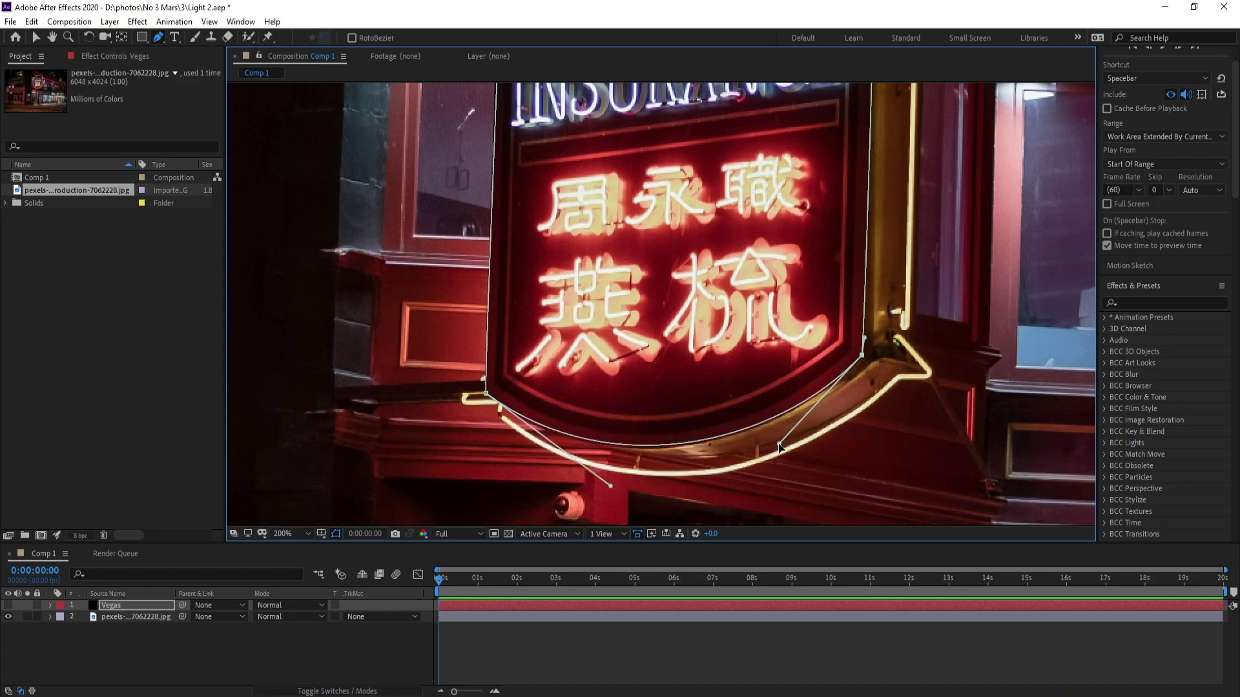
Zoom out, keep the layer named Vegas, and make it visible as a black sign shape
key(comma)
scroll(678, 388, up, 2)
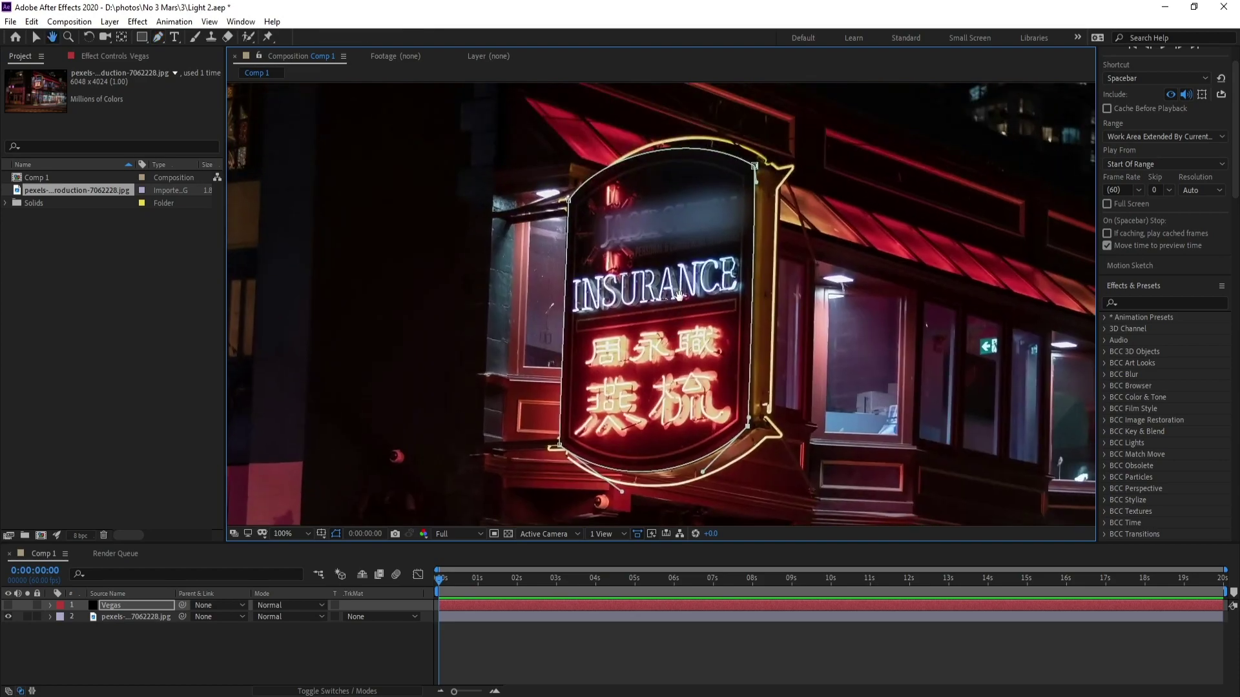
key(Return)
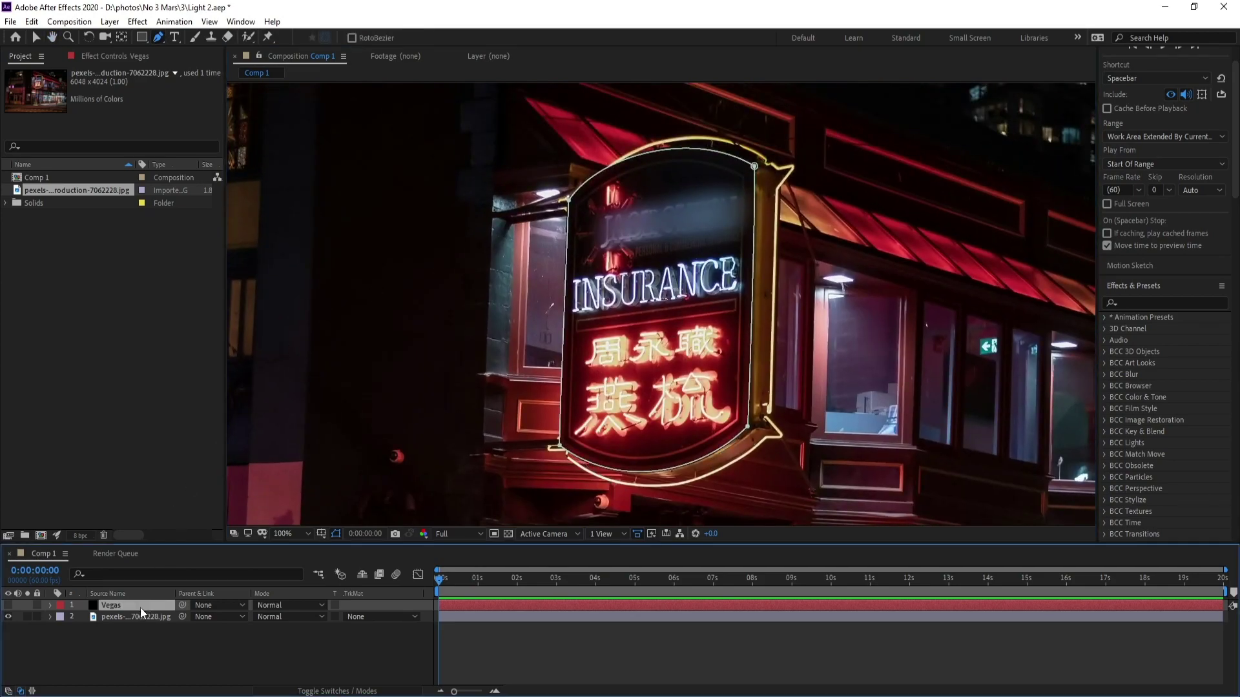
click(8, 606)
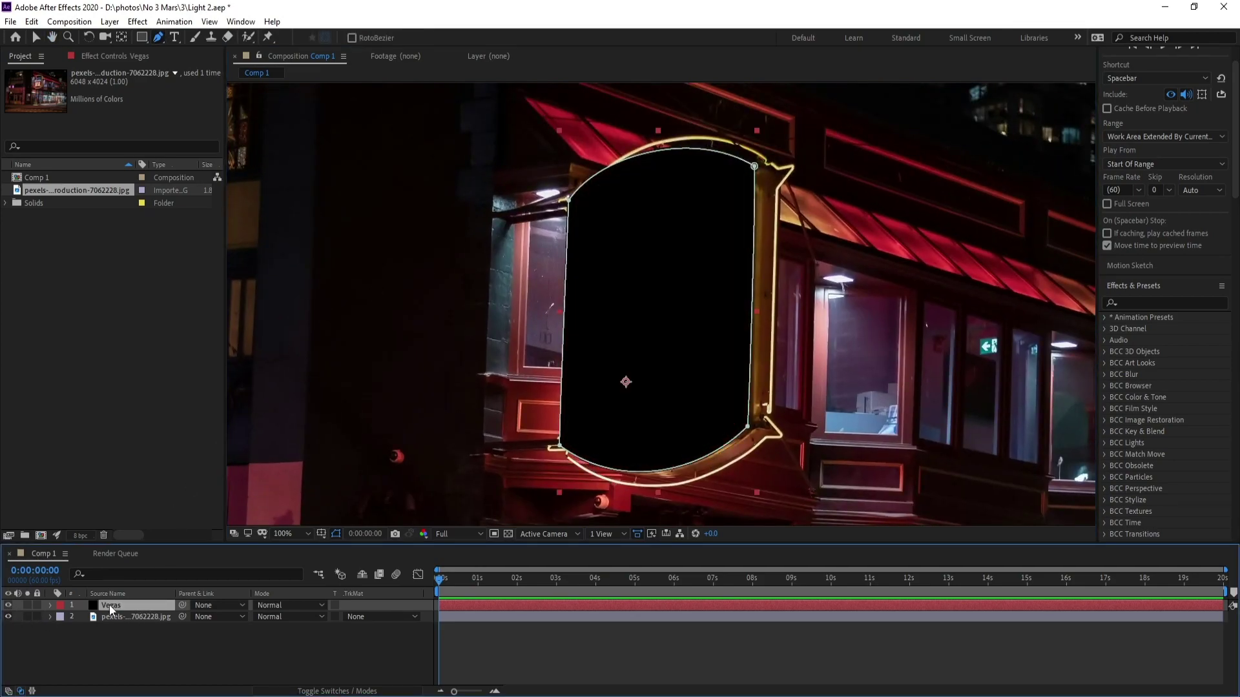
key(comma)
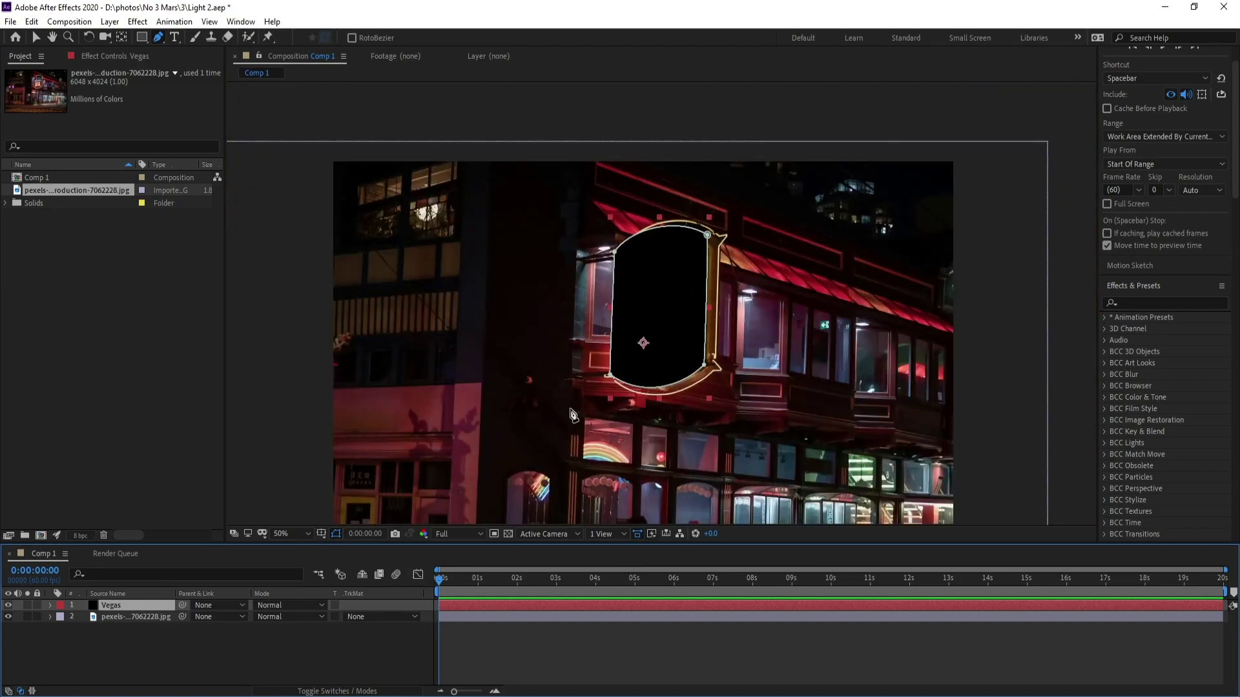
drag(598, 415, 603, 411)
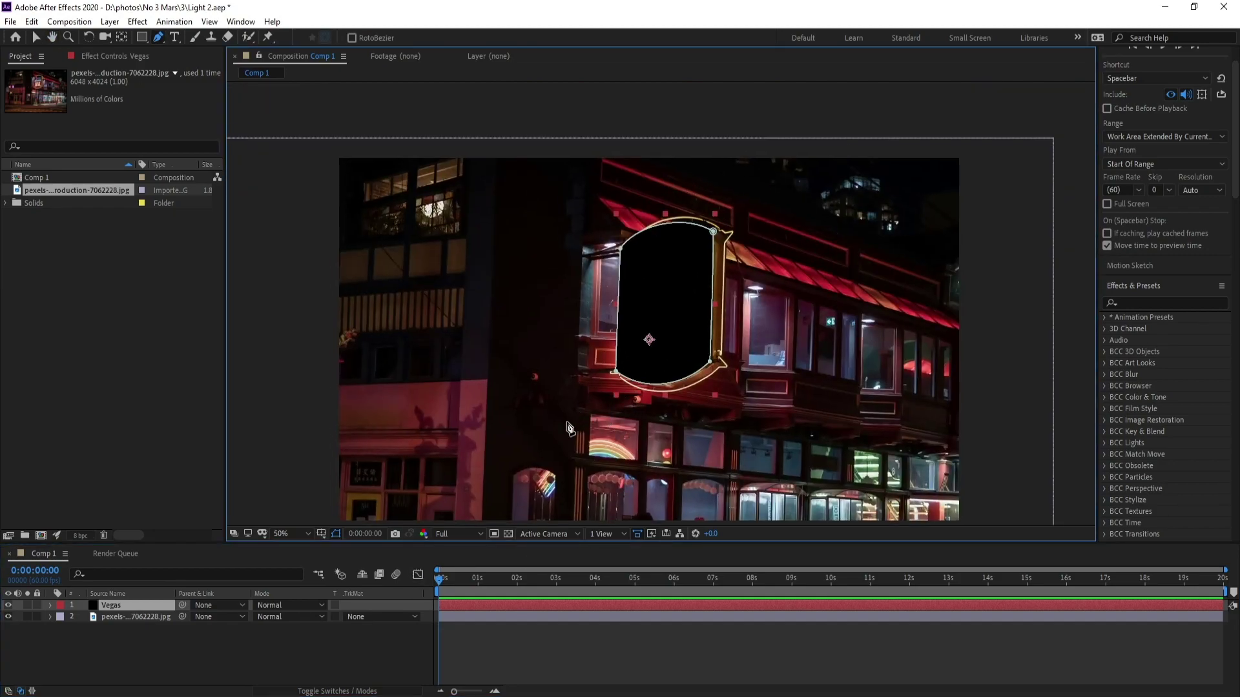
Apply the Vegas effect to the Vegas layer with Blend Mode set to Transparent
click(1142, 304)
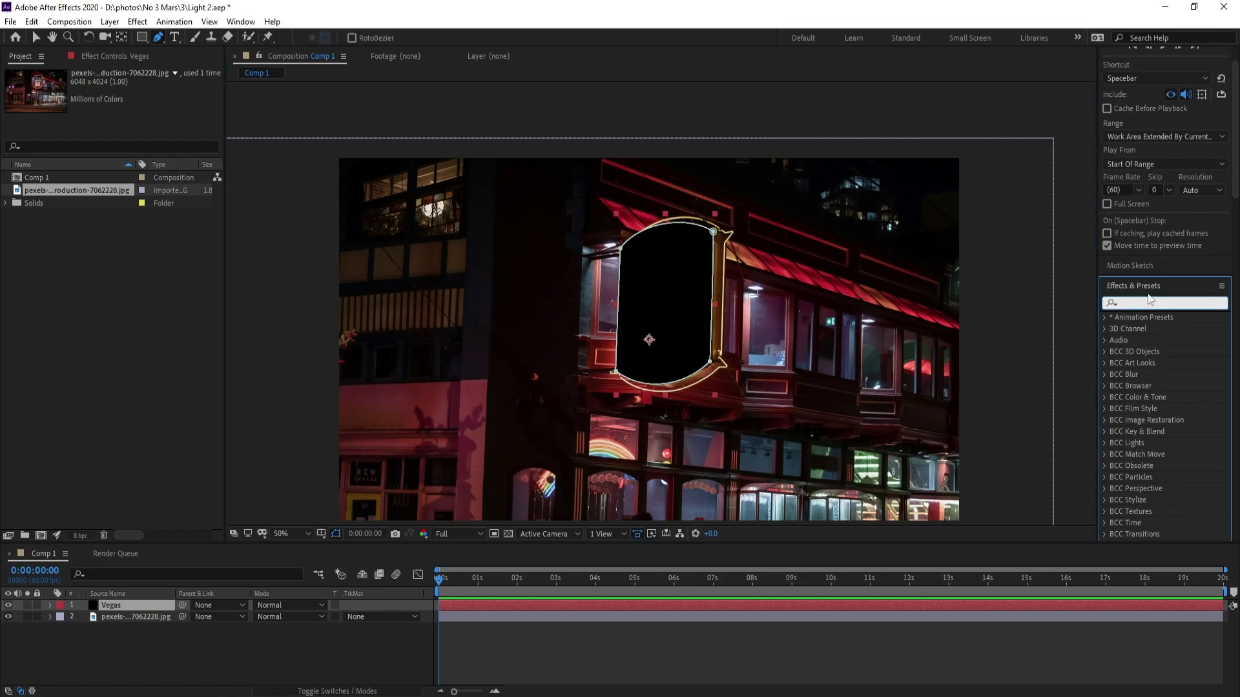
text(vega)
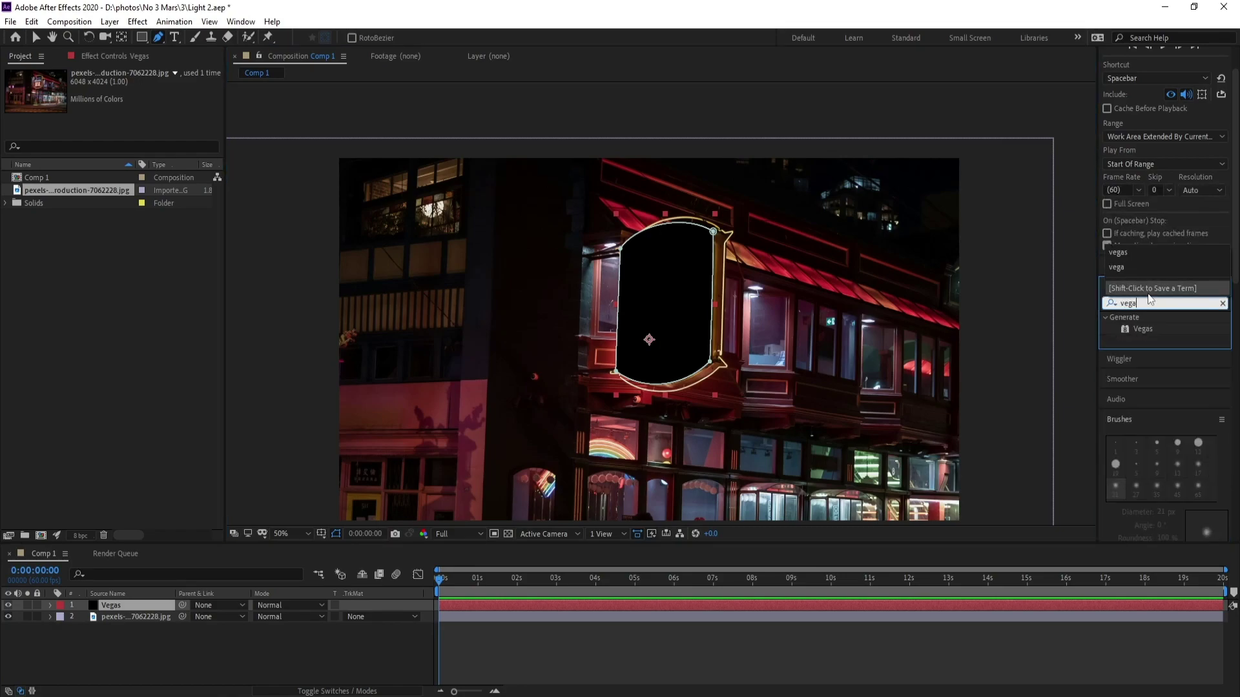
mouse_move(1136, 331)
mouse_down()
mouse_move(1114, 398)
mouse_move(130, 603)
mouse_up()
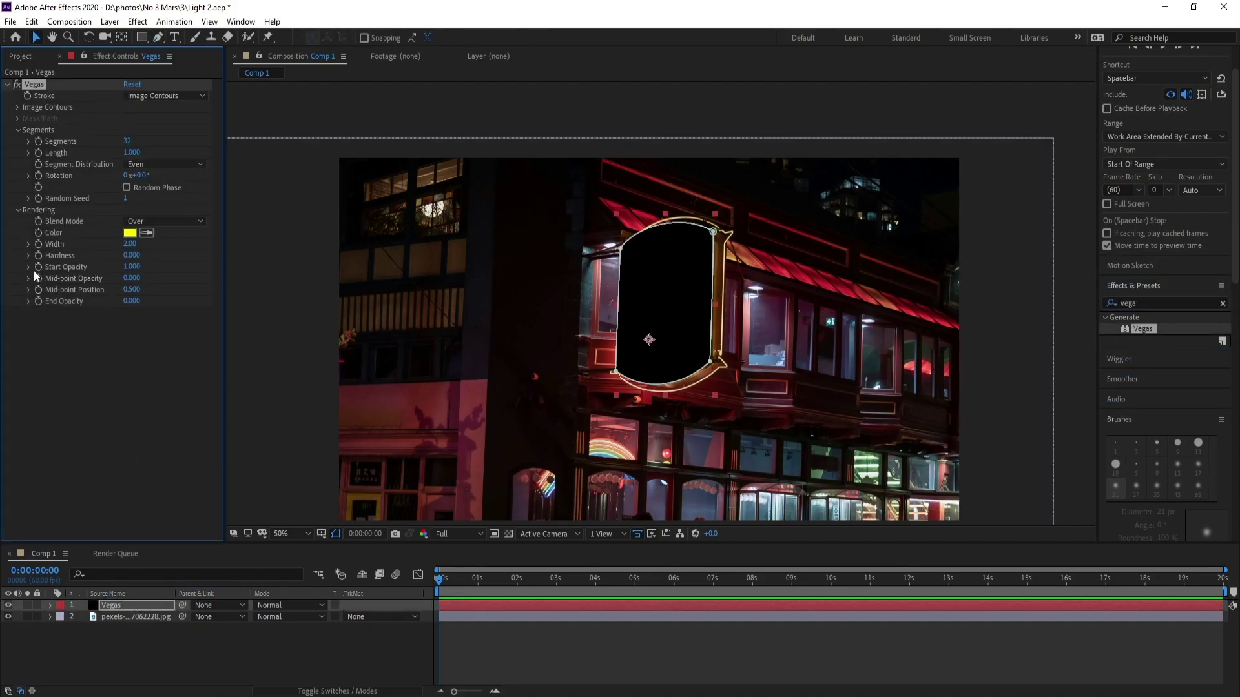
click(160, 221)
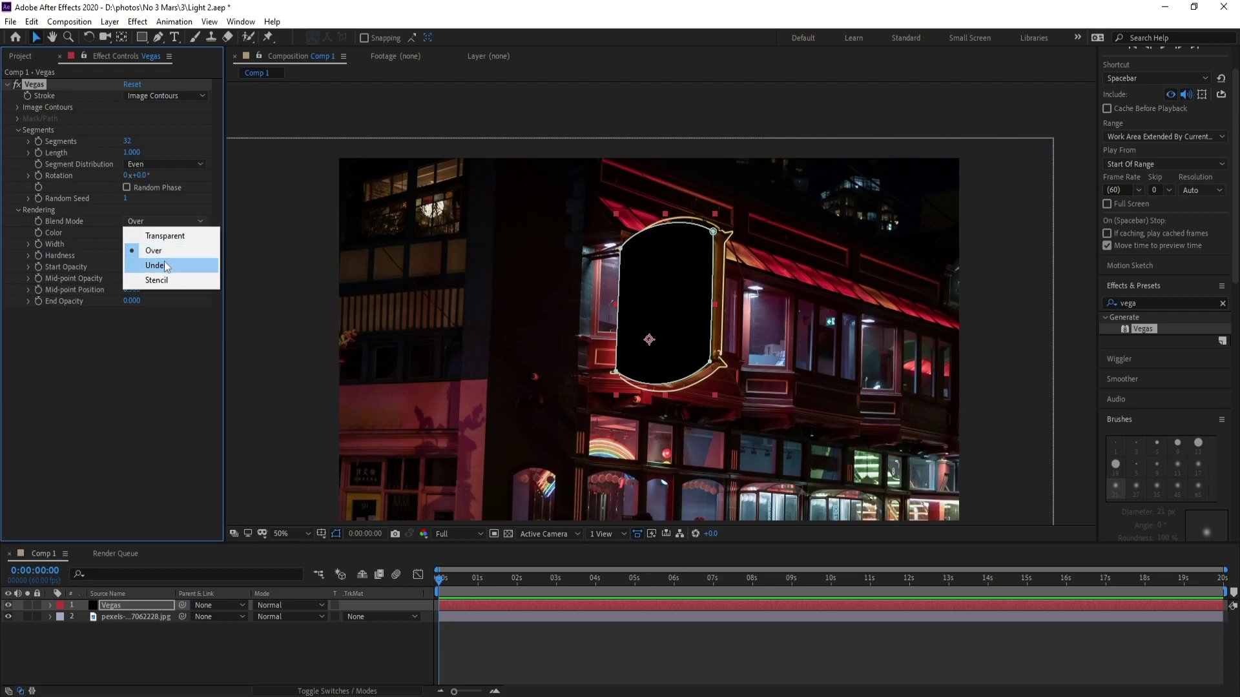
click(165, 236)
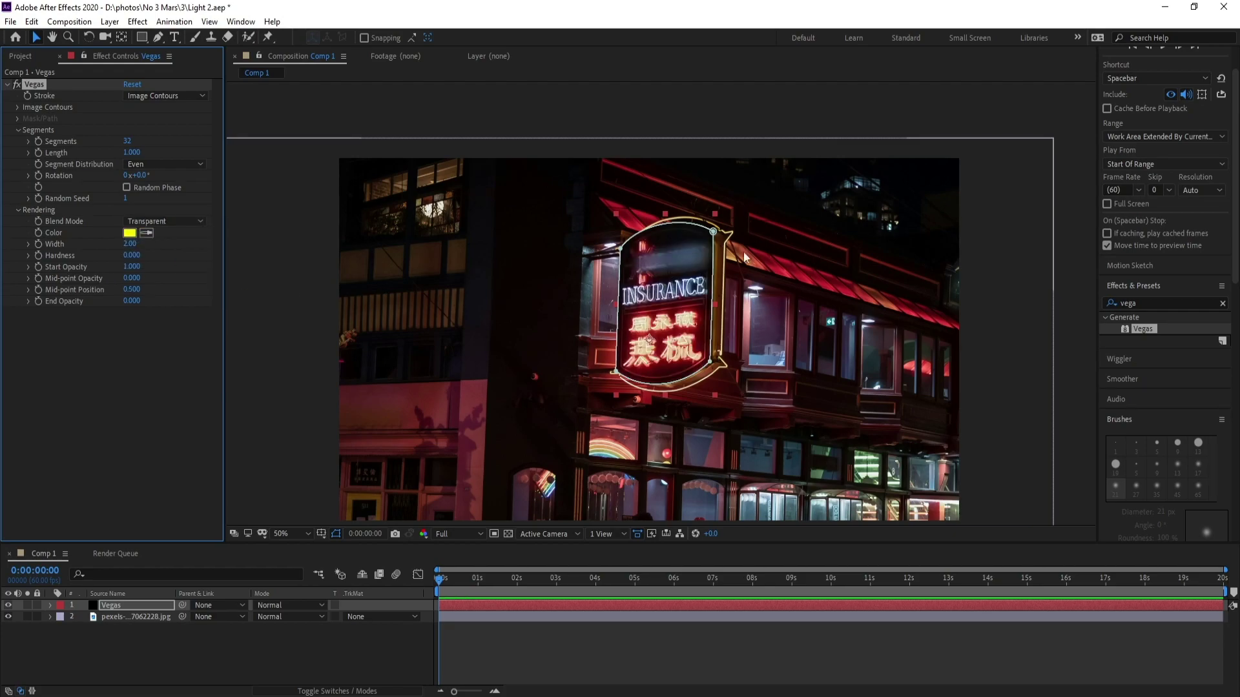
click(337, 532)
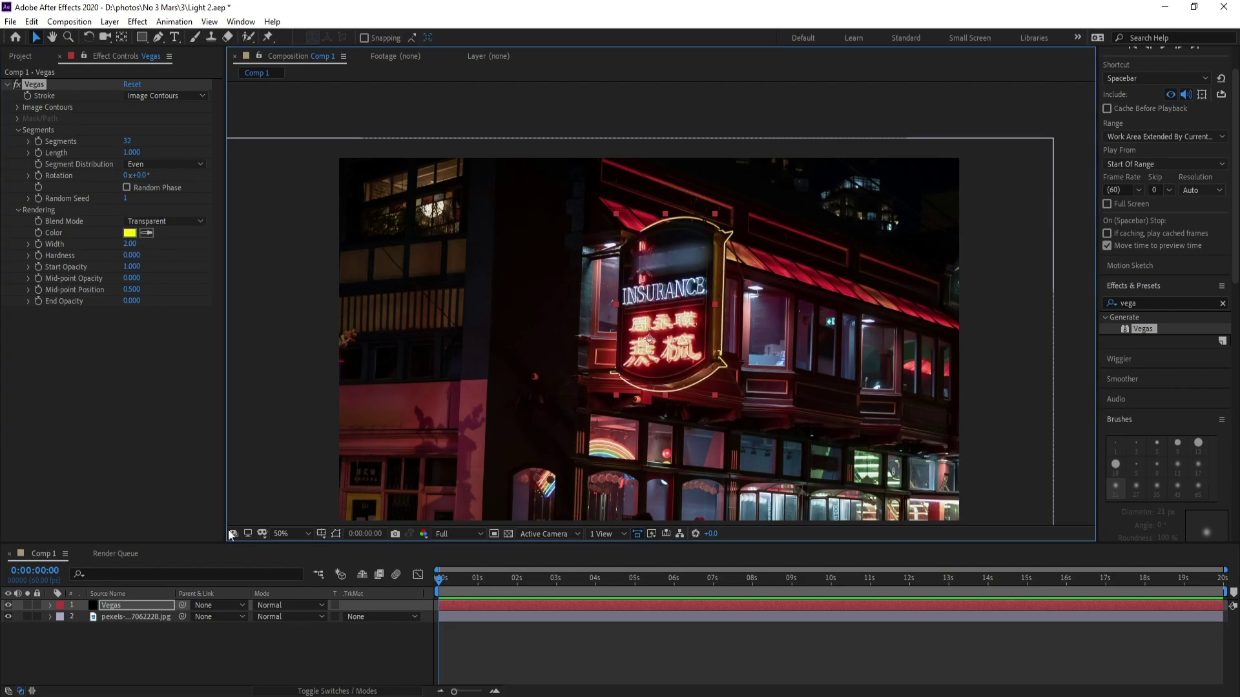
Set the Vegas Stroke to Mask/Path so the yellow lights follow the traced outline
click(121, 603)
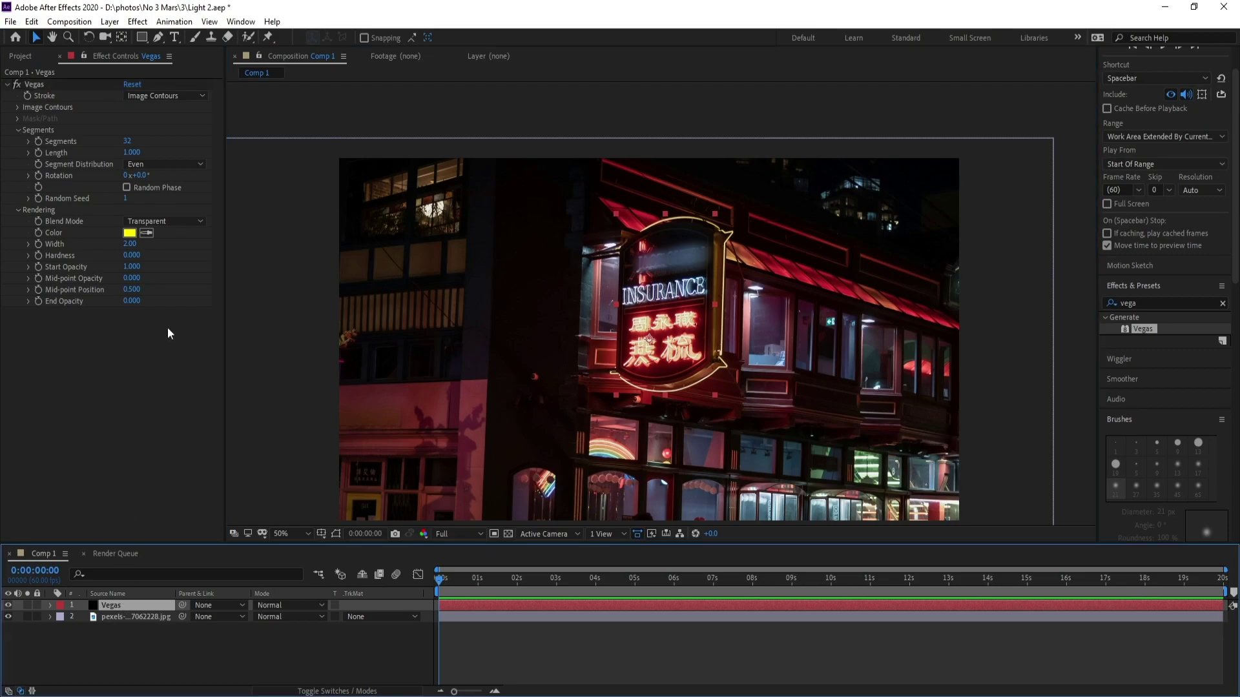
click(161, 97)
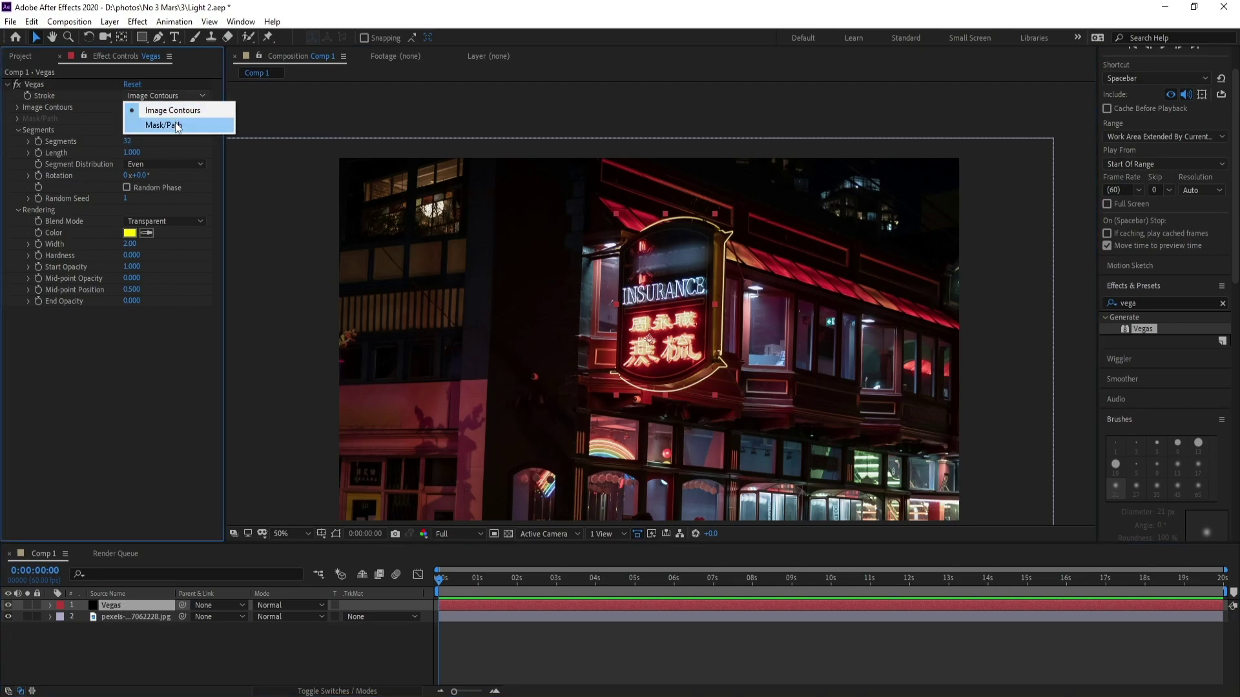
click(162, 125)
key(period)
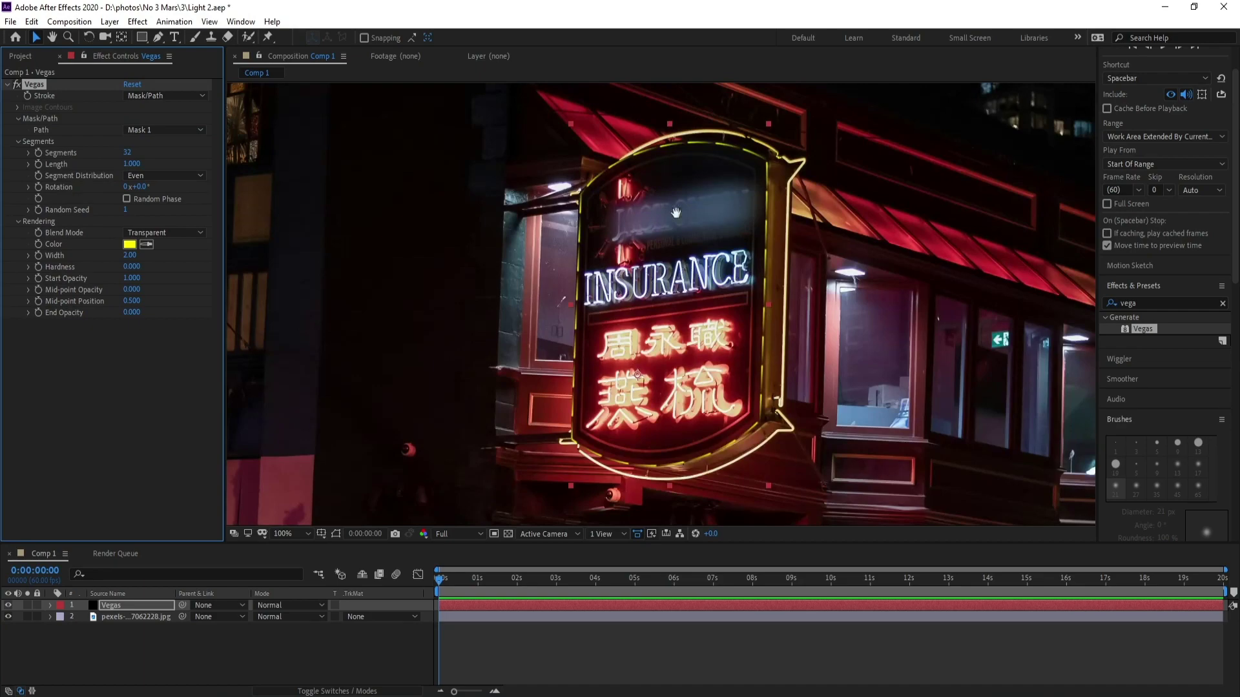
drag(676, 212, 656, 263)
Lower the sign photo's opacity to about 41% and re-centre the view on the sign
click(127, 617)
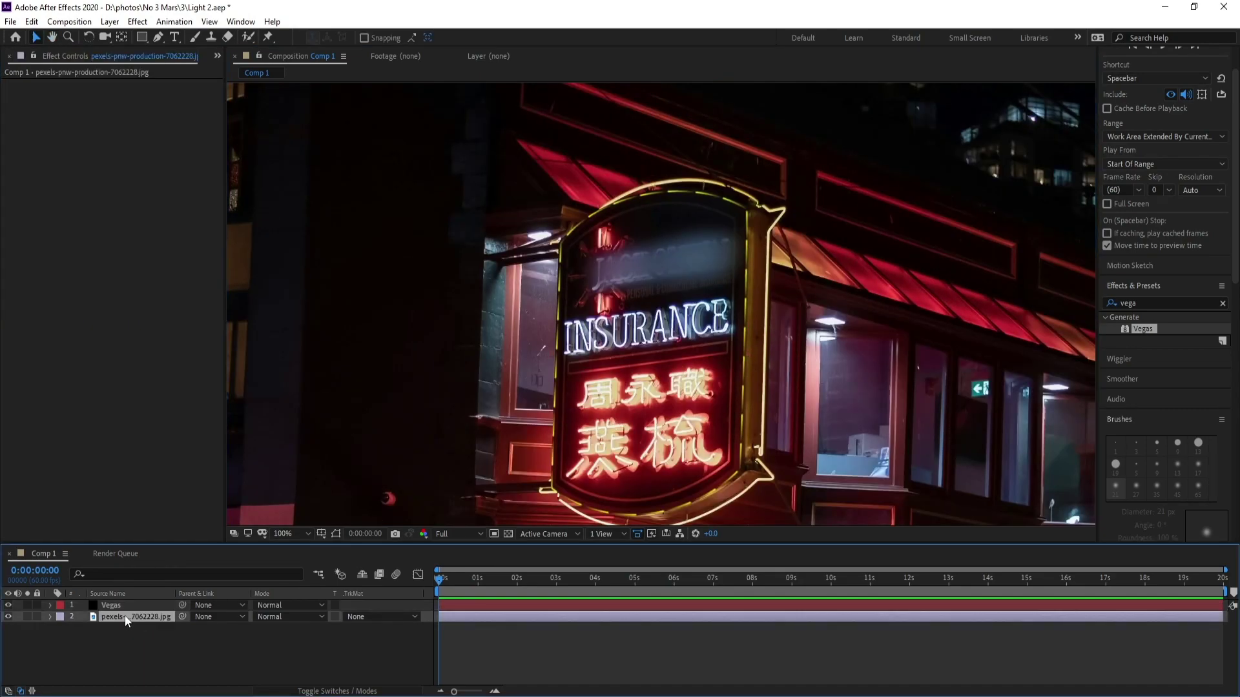
key(t)
drag(264, 634, 232, 638)
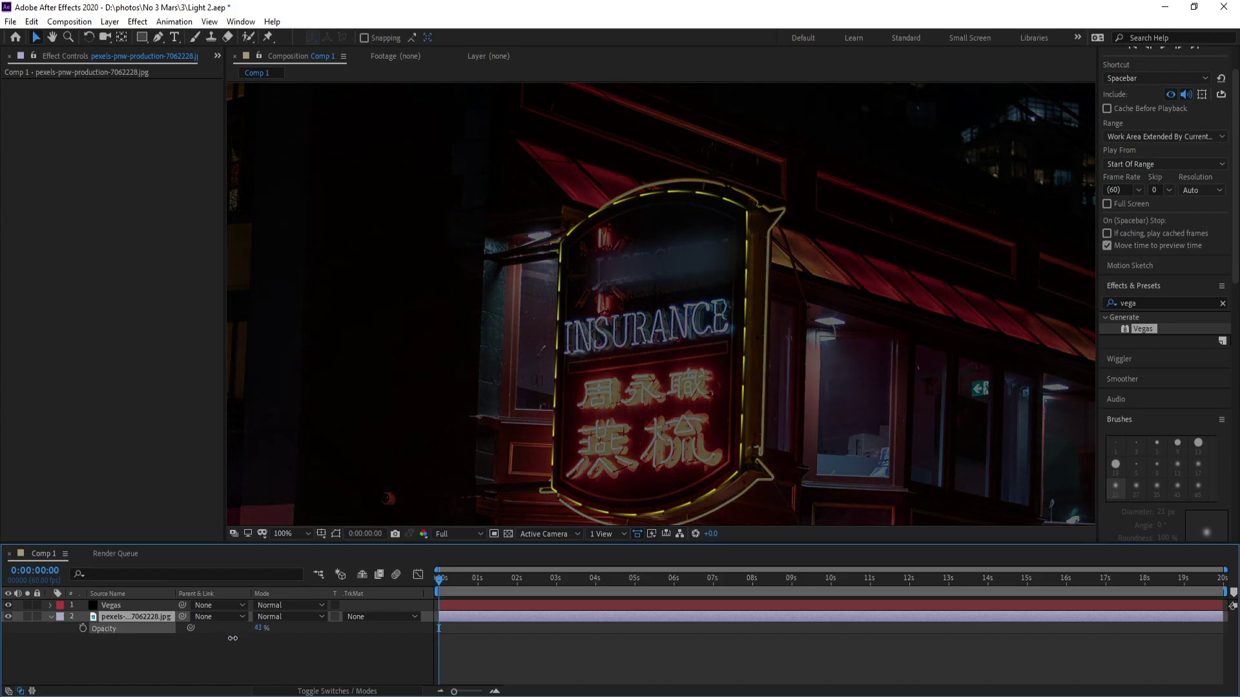
click(111, 605)
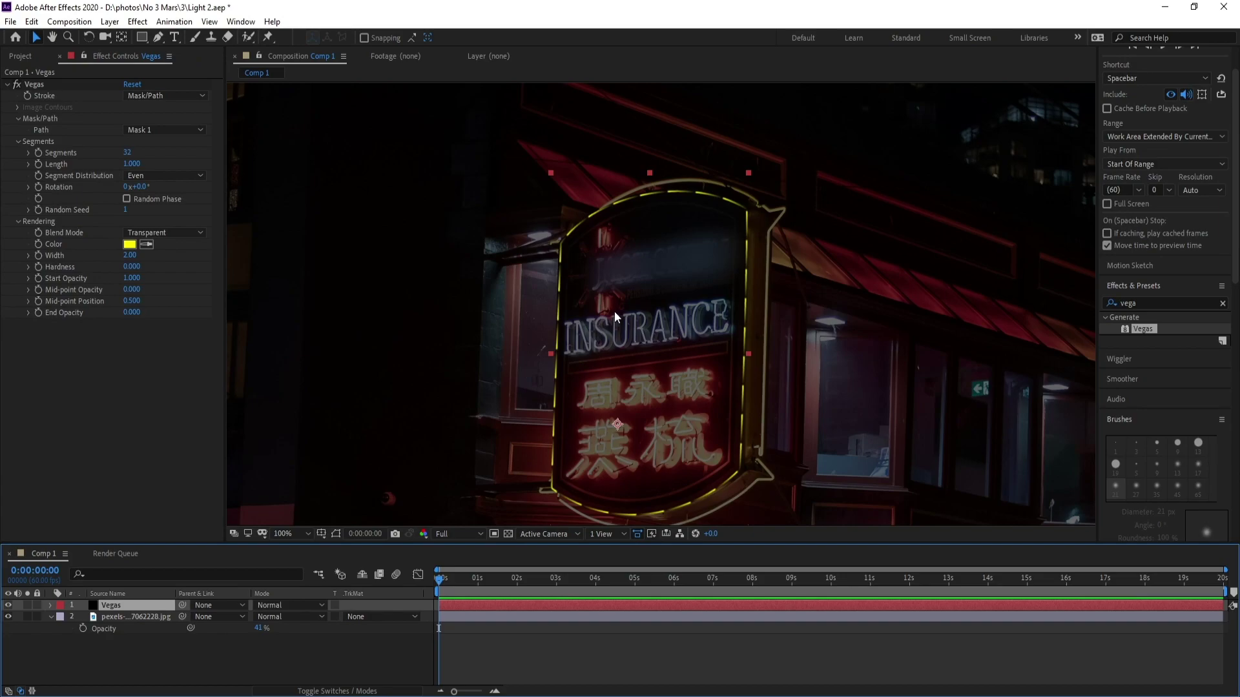
key(h)
drag(609, 265, 625, 253)
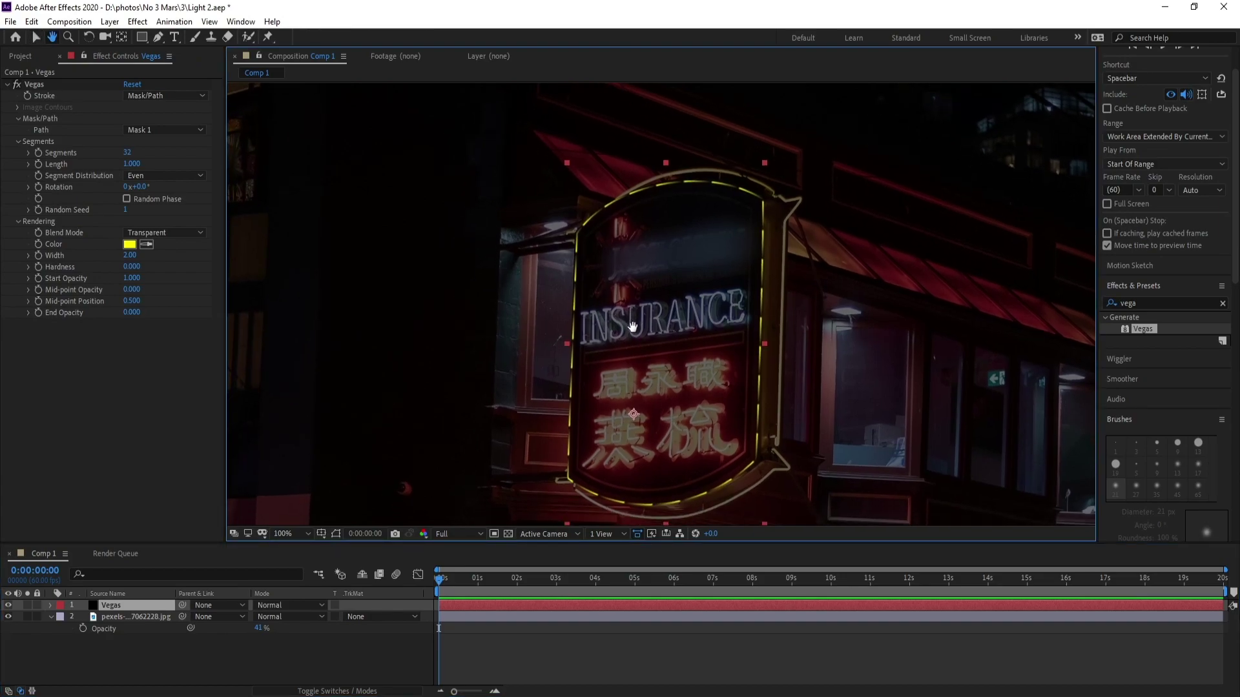
key(v)
Set Vegas Segments to 46 and Length to 0.180 so the stroke becomes small dots
click(126, 154)
text(46)
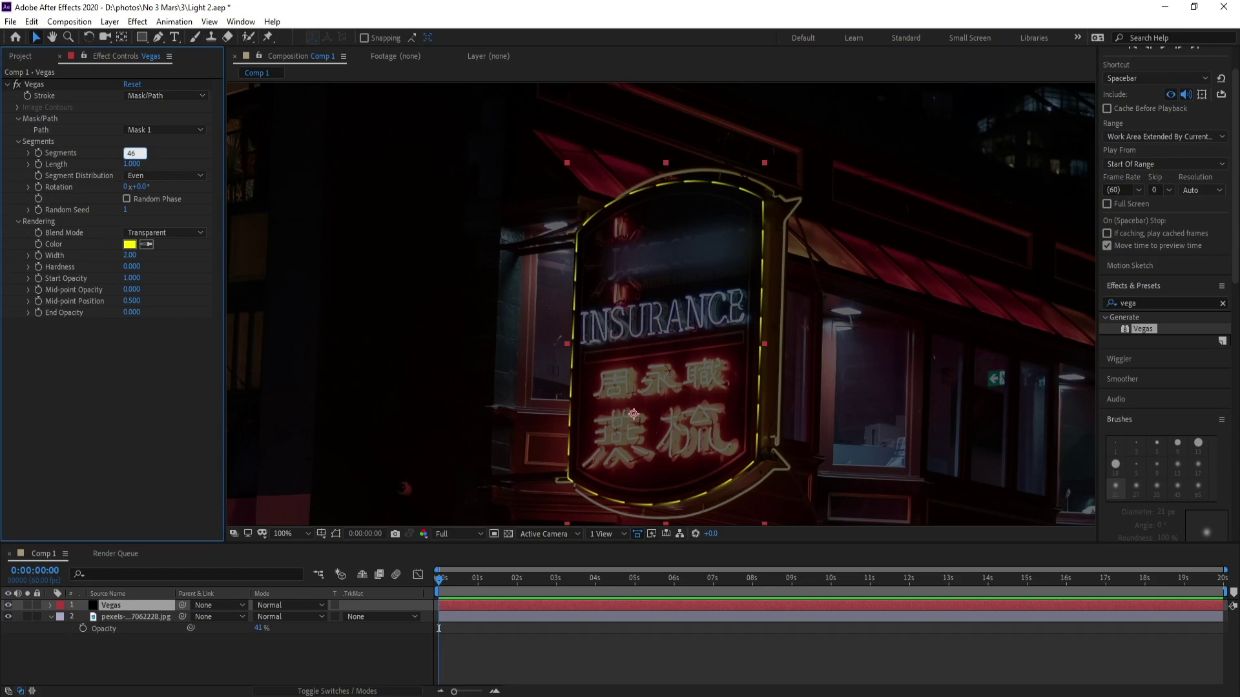
key(Return)
key(Return)
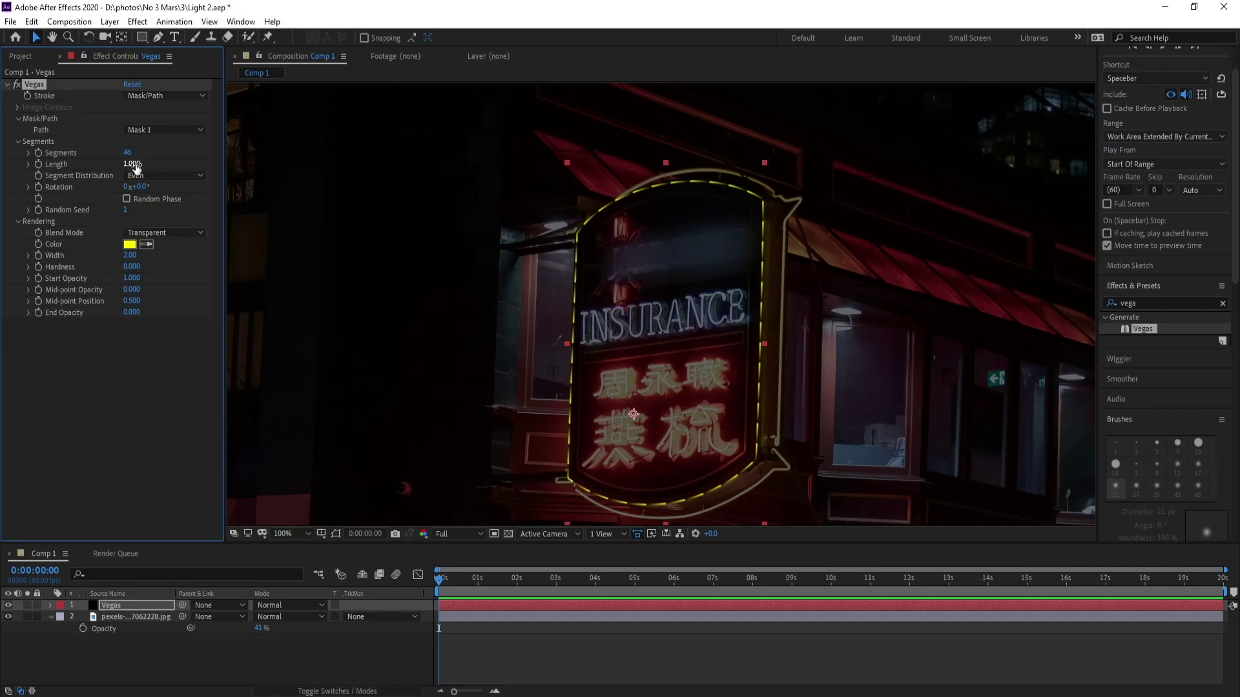
drag(131, 164, 118, 170)
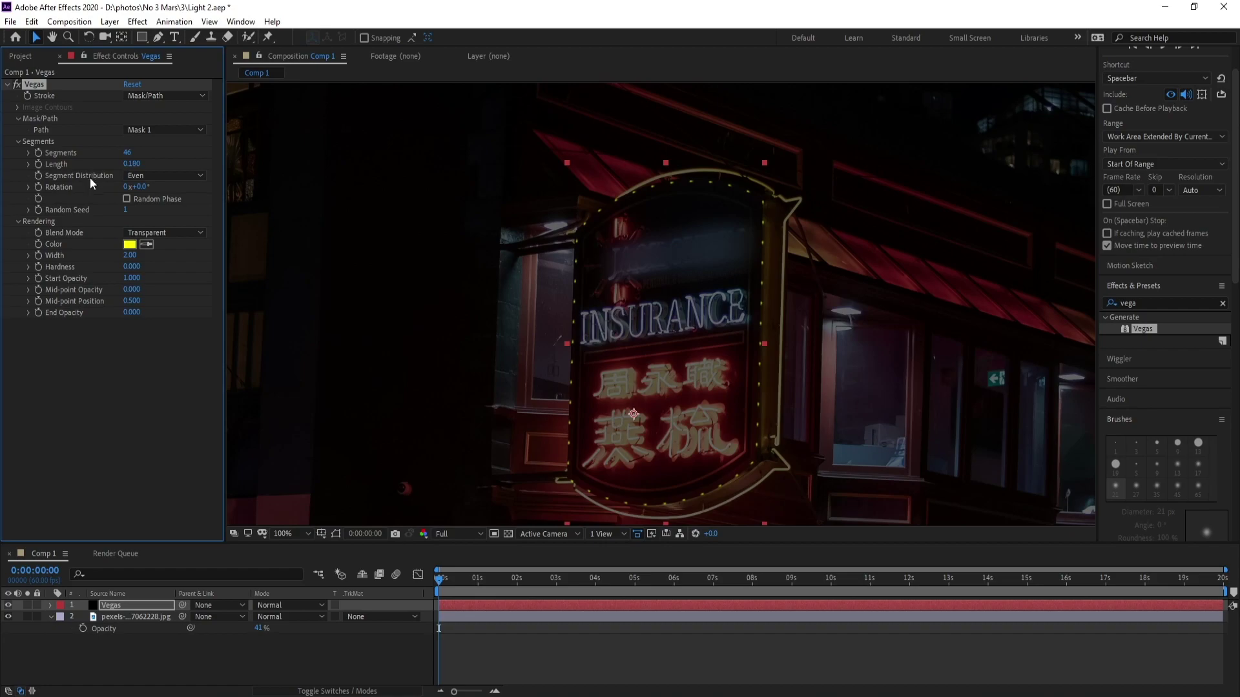
drag(378, 319, 402, 297)
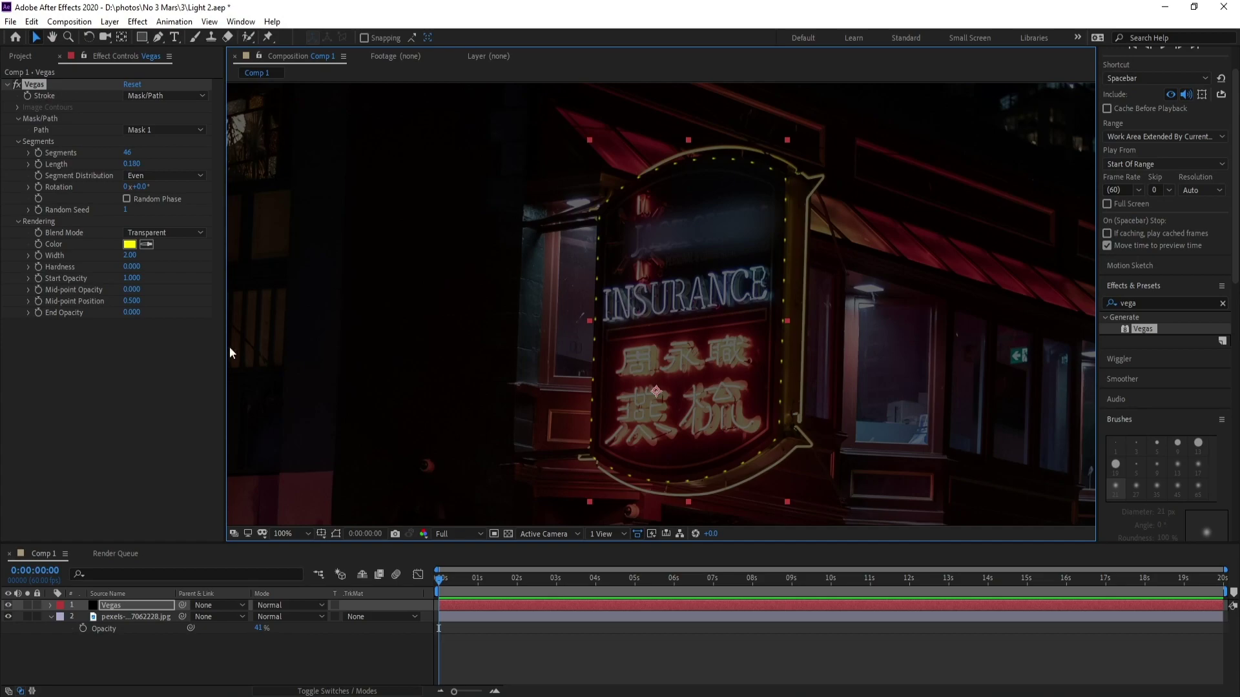
Set Width to 5 and raise Mid-point and End Opacity to 1 for bright solid dots
click(131, 255)
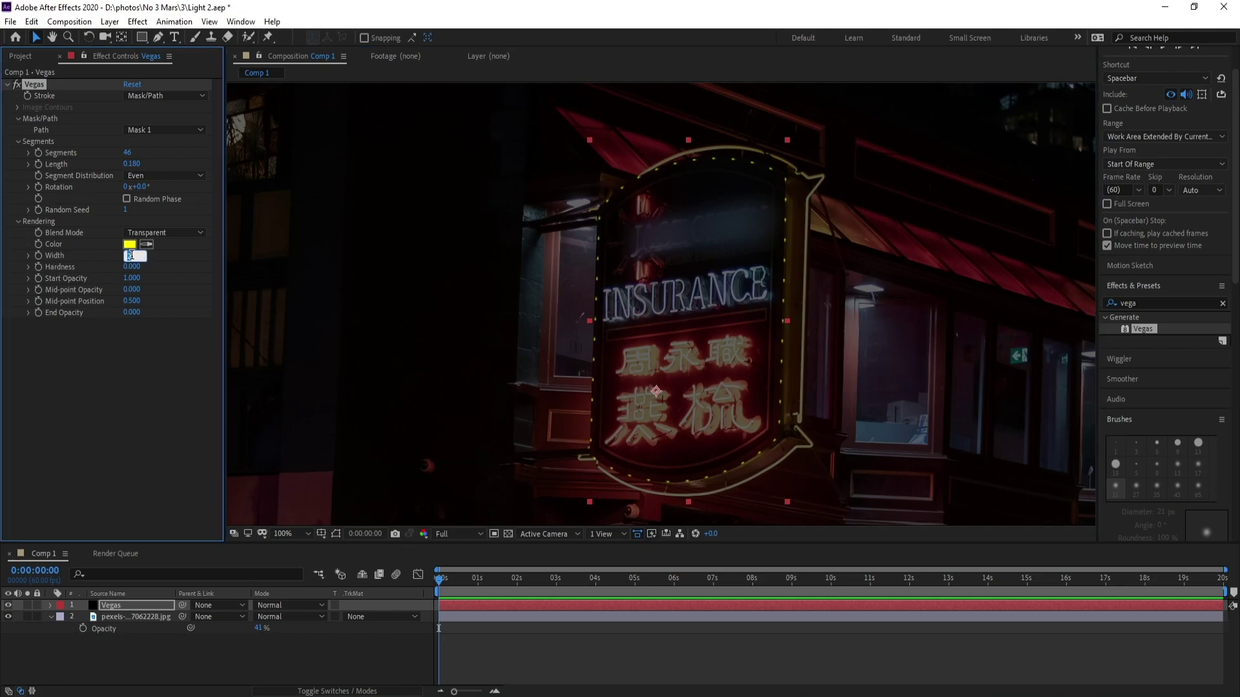
text(5)
key(Return)
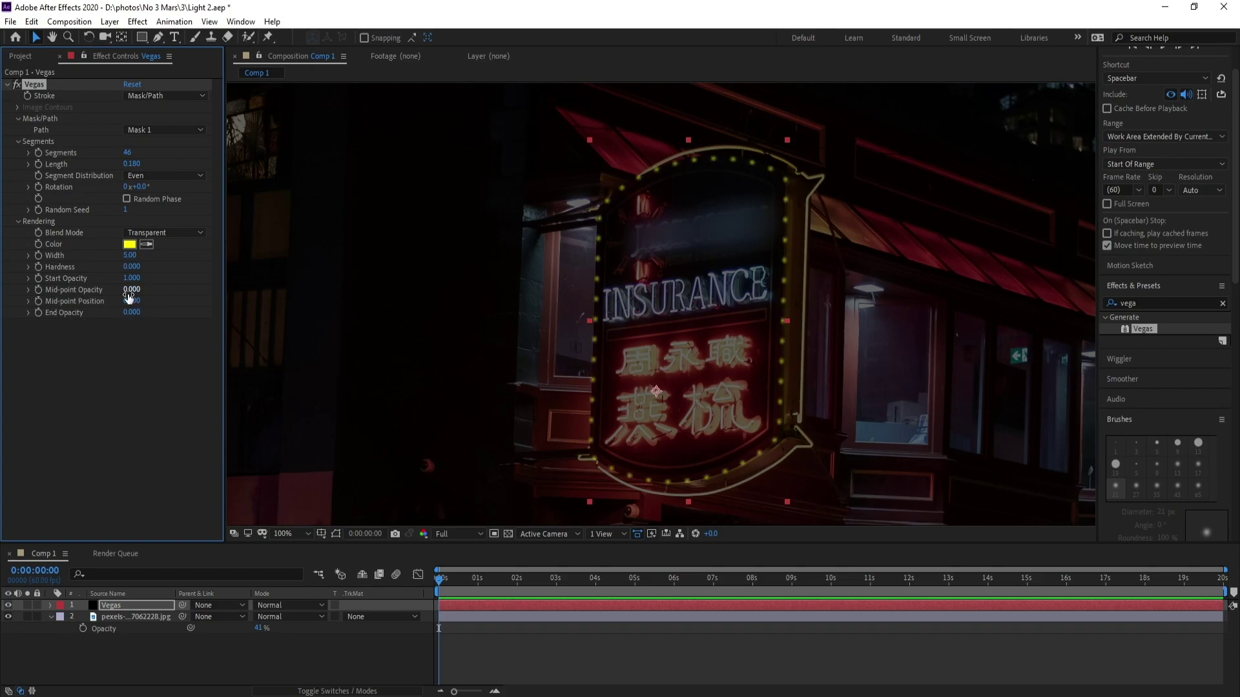
drag(166, 293, 360, 293)
drag(129, 313, 281, 314)
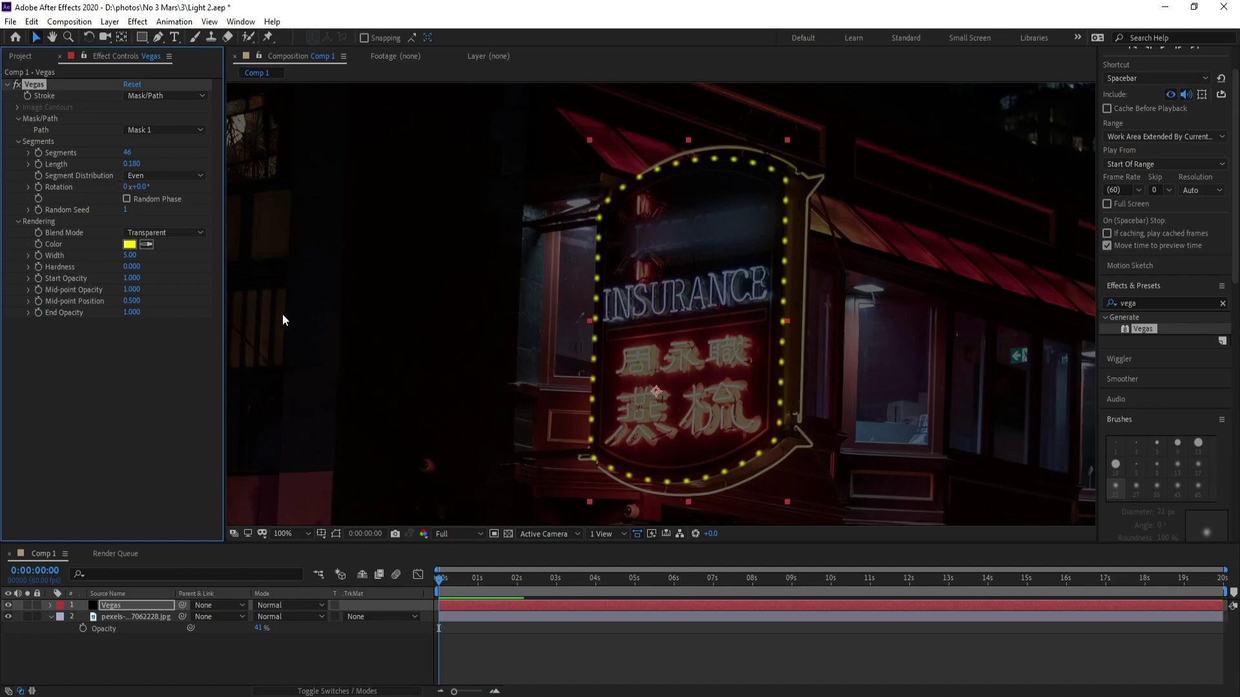
Keyframe Rotation from 0 at the start to 2x+0° at the composition end
key(space)
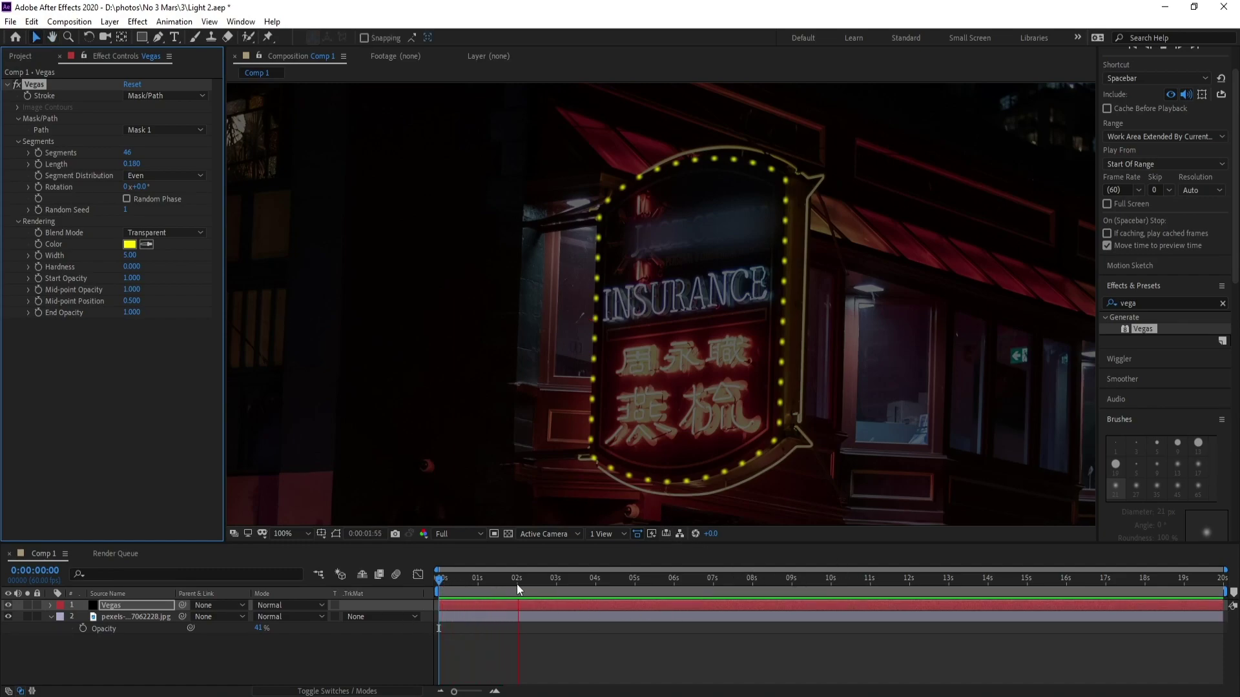
key(space)
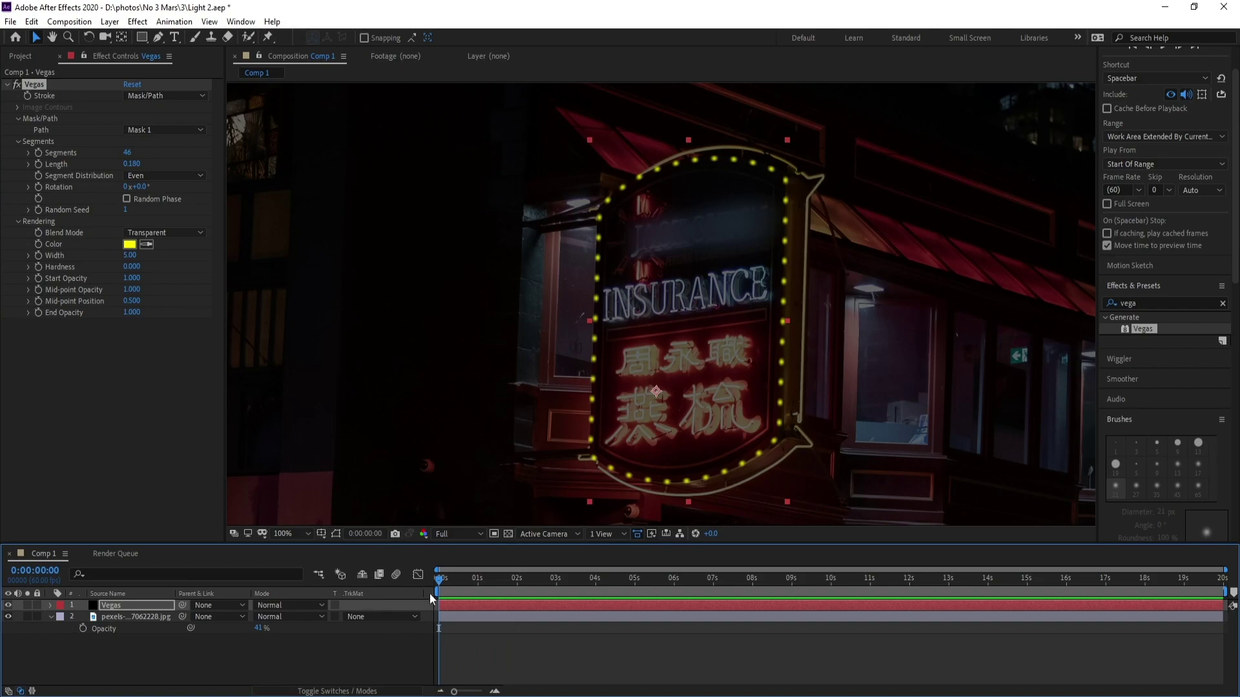
click(38, 188)
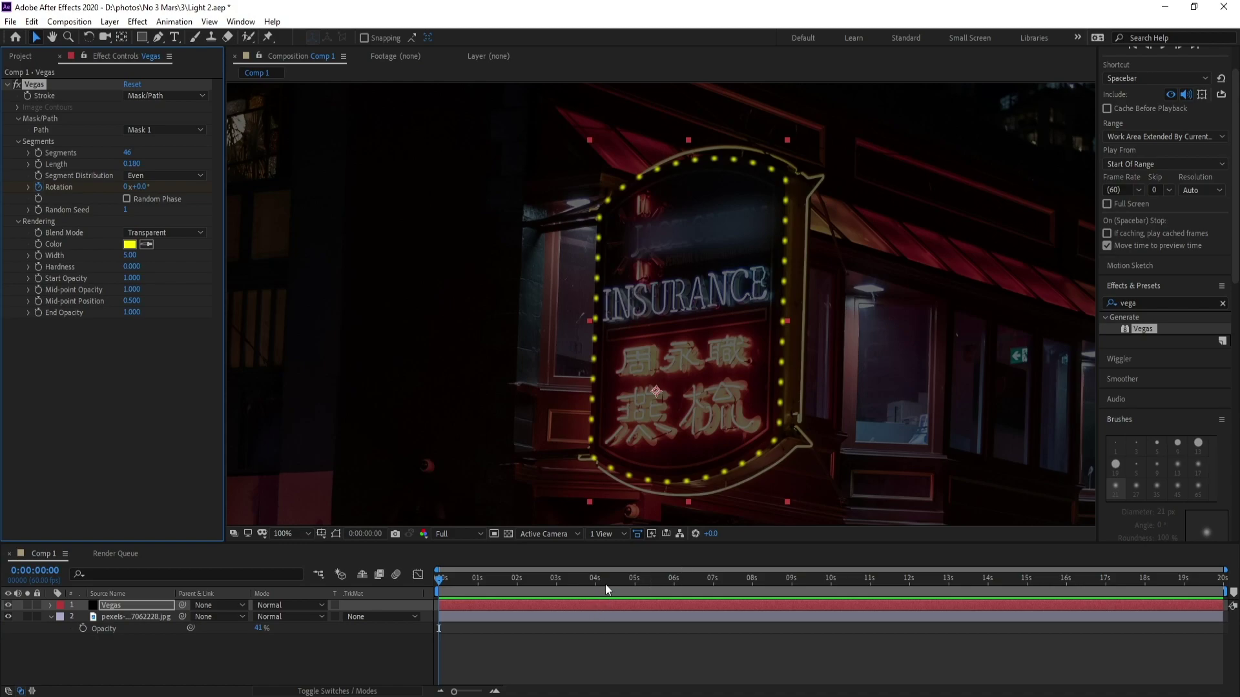
drag(620, 578, 1222, 578)
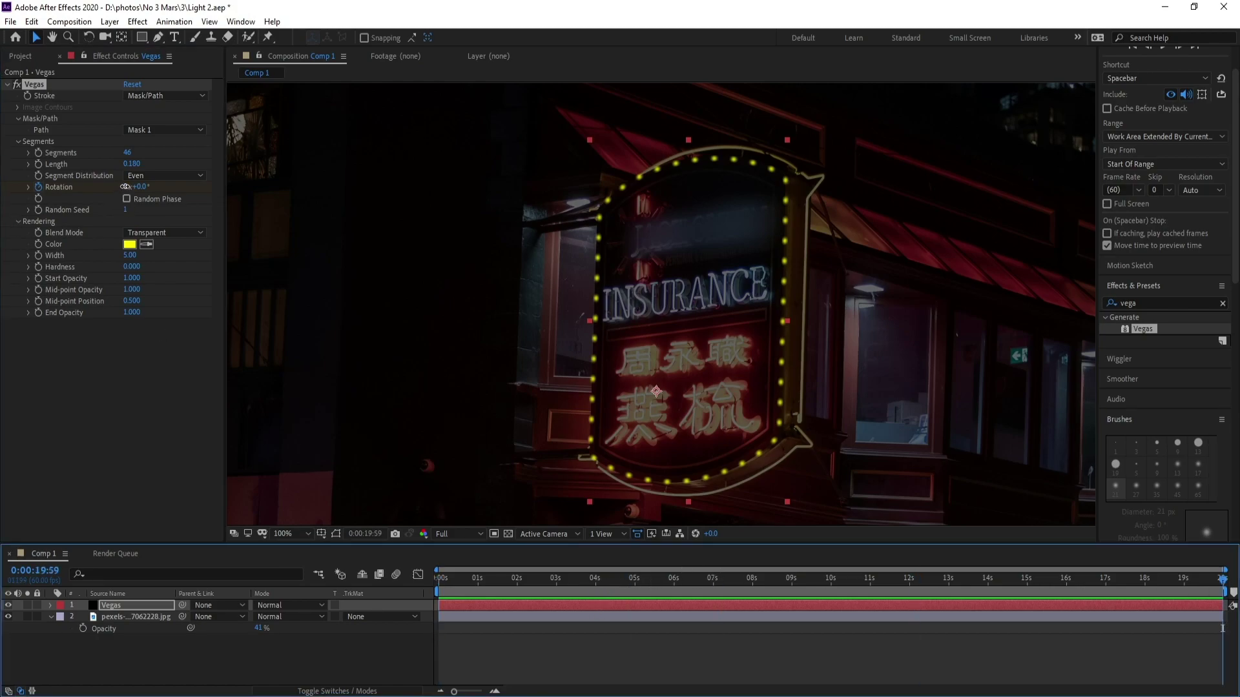
click(126, 187)
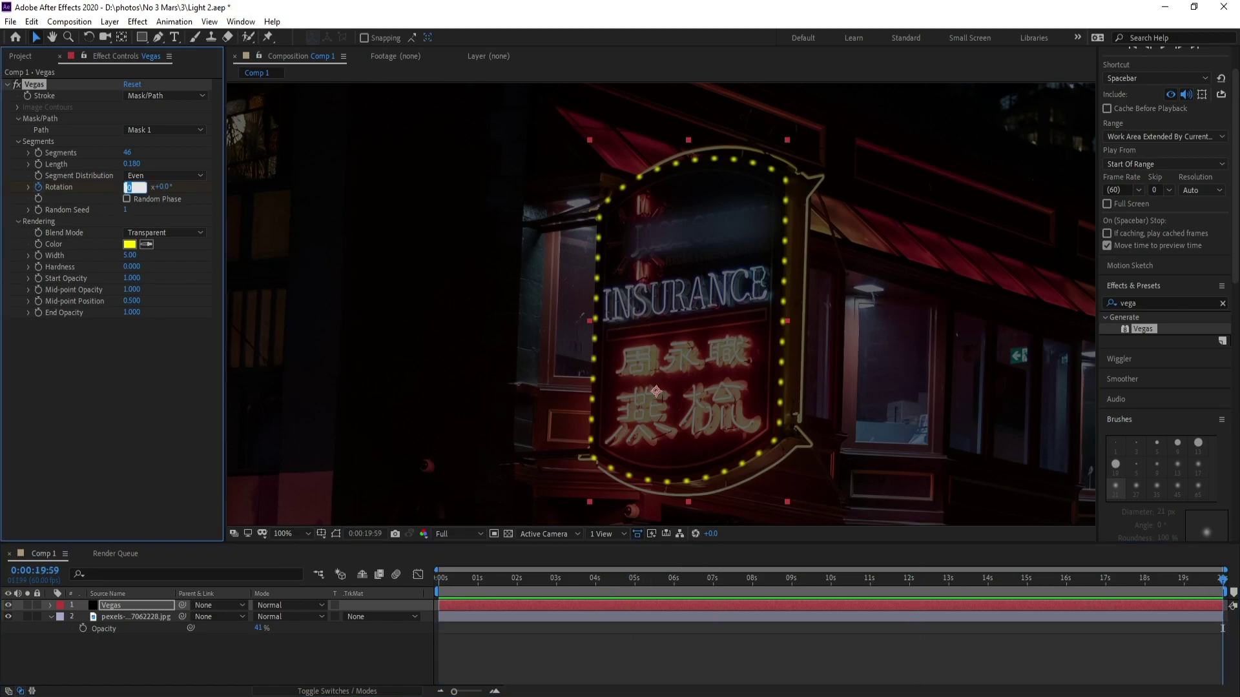
text(2)
key(Return)
Preview the chasing dot animation and check the rotation partway through
key(space)
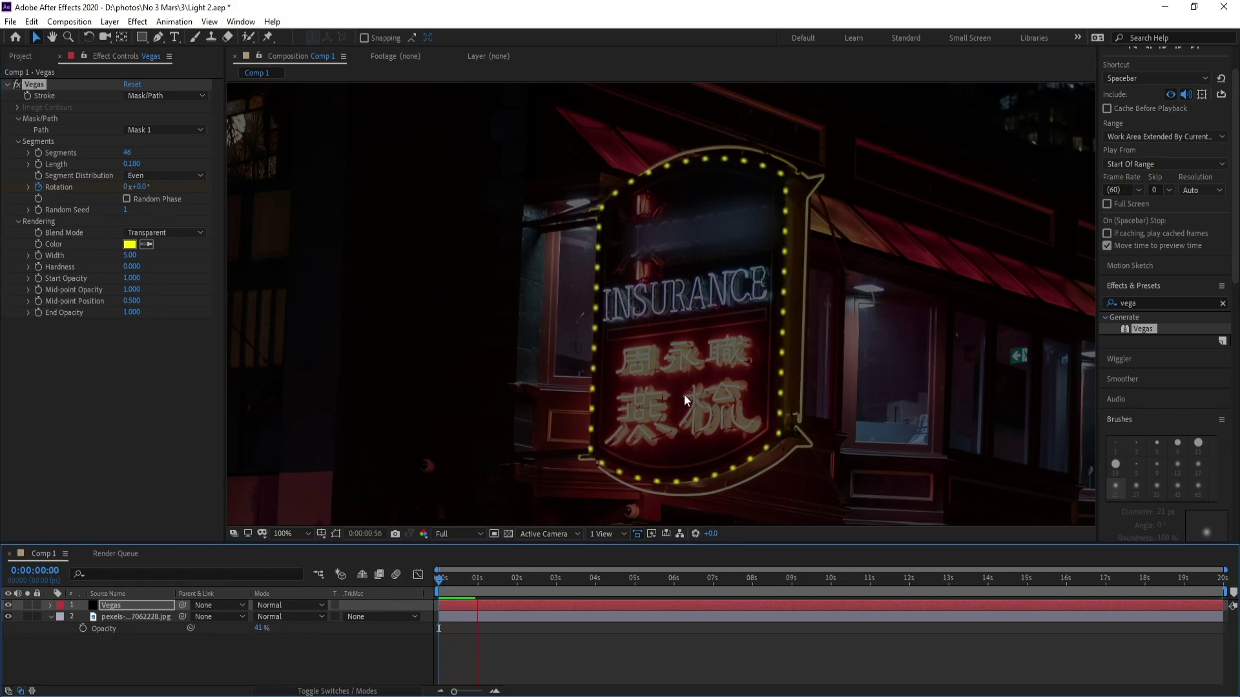
key(space)
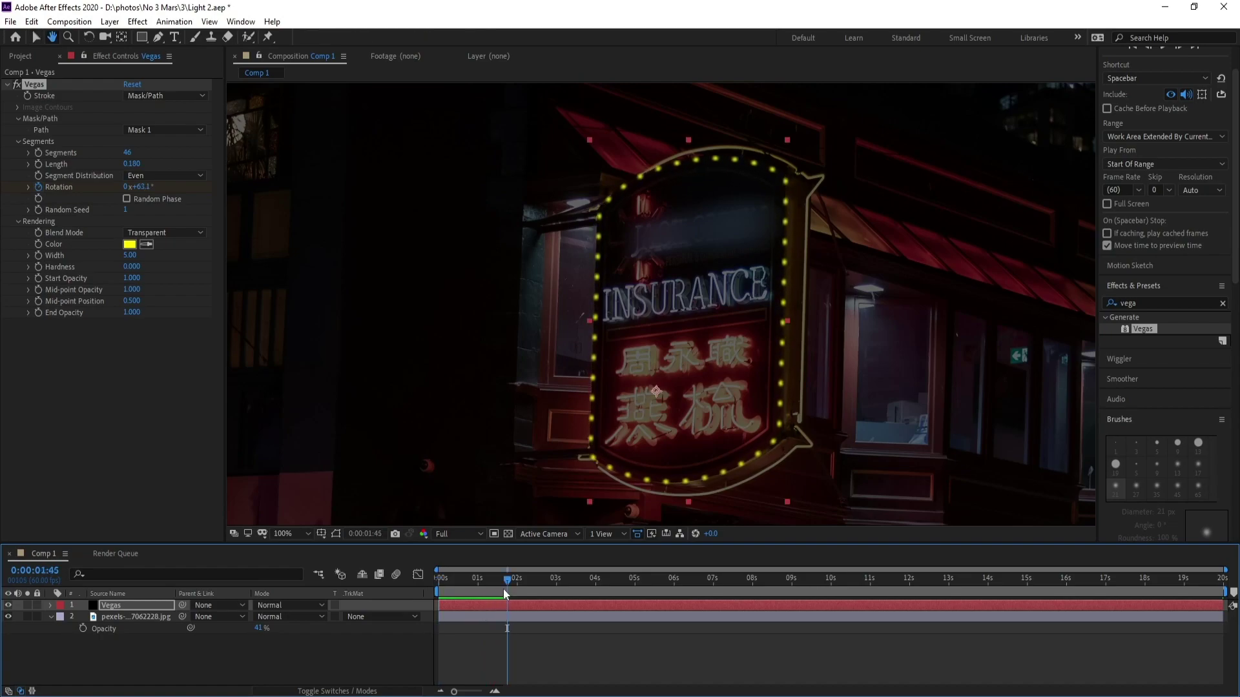
mouse_move(441, 579)
mouse_down()
mouse_move(506, 587)
mouse_move(441, 579)
mouse_up()
Add a Glow effect to the Vegas dots and preview the glowing chasing lights
click(137, 21)
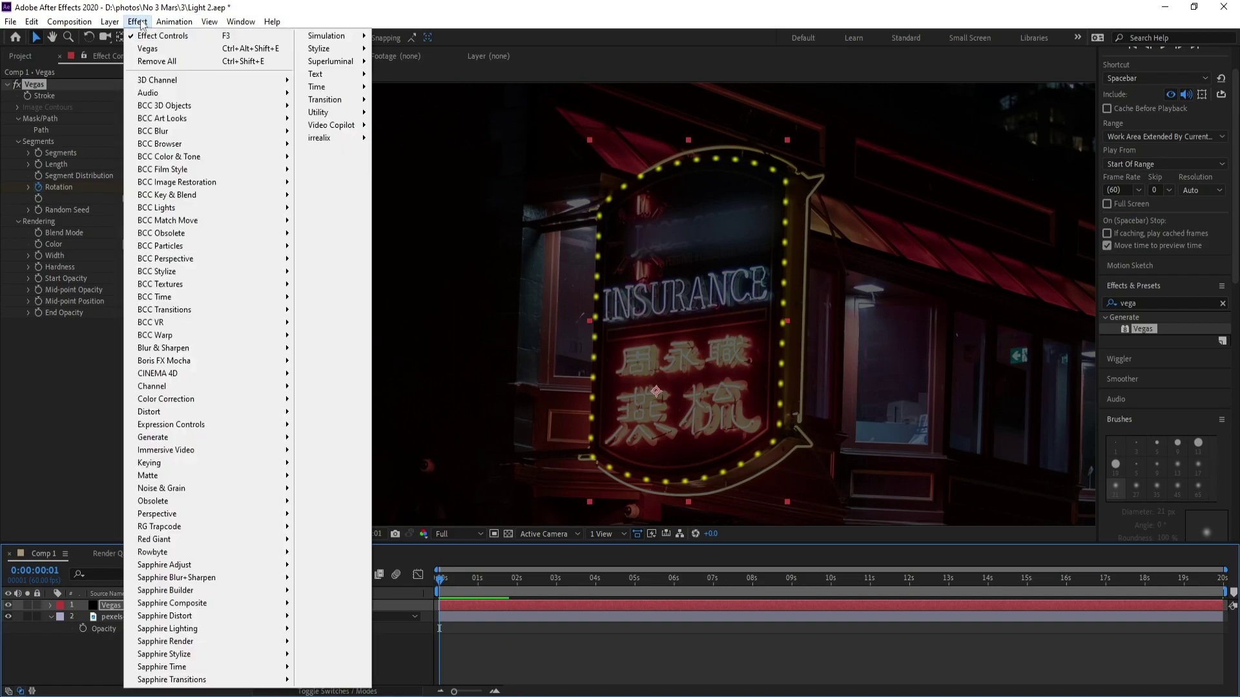
mouse_move(320, 48)
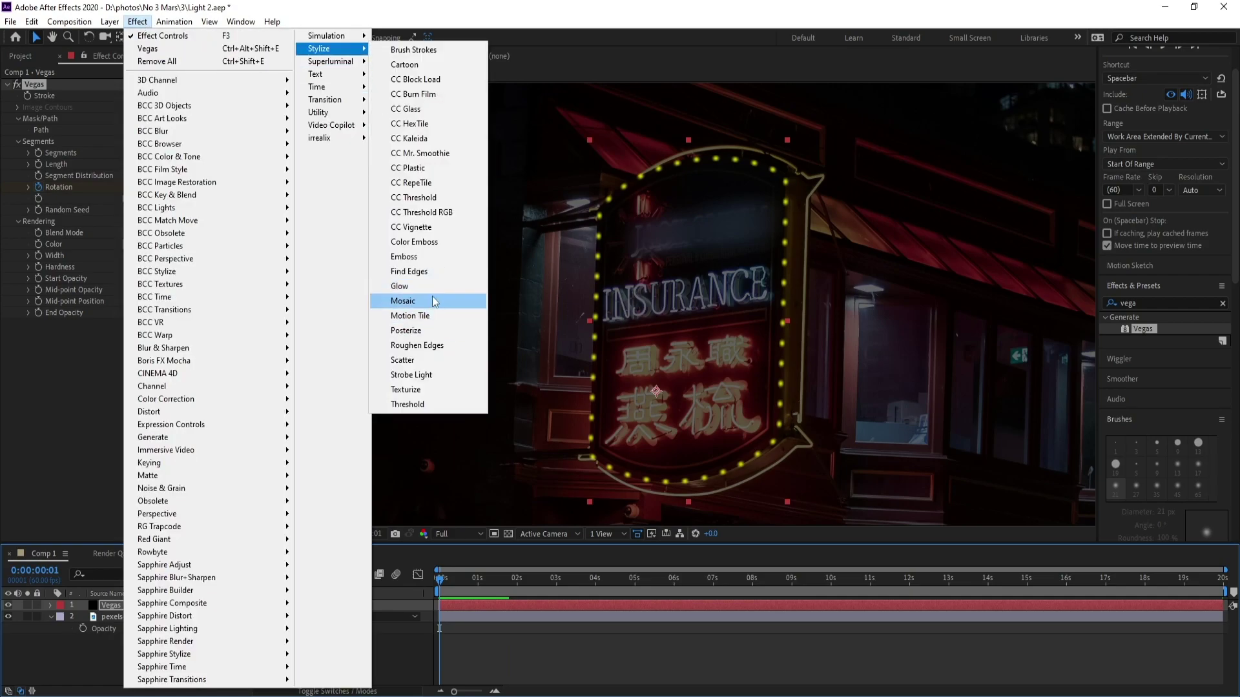
click(434, 294)
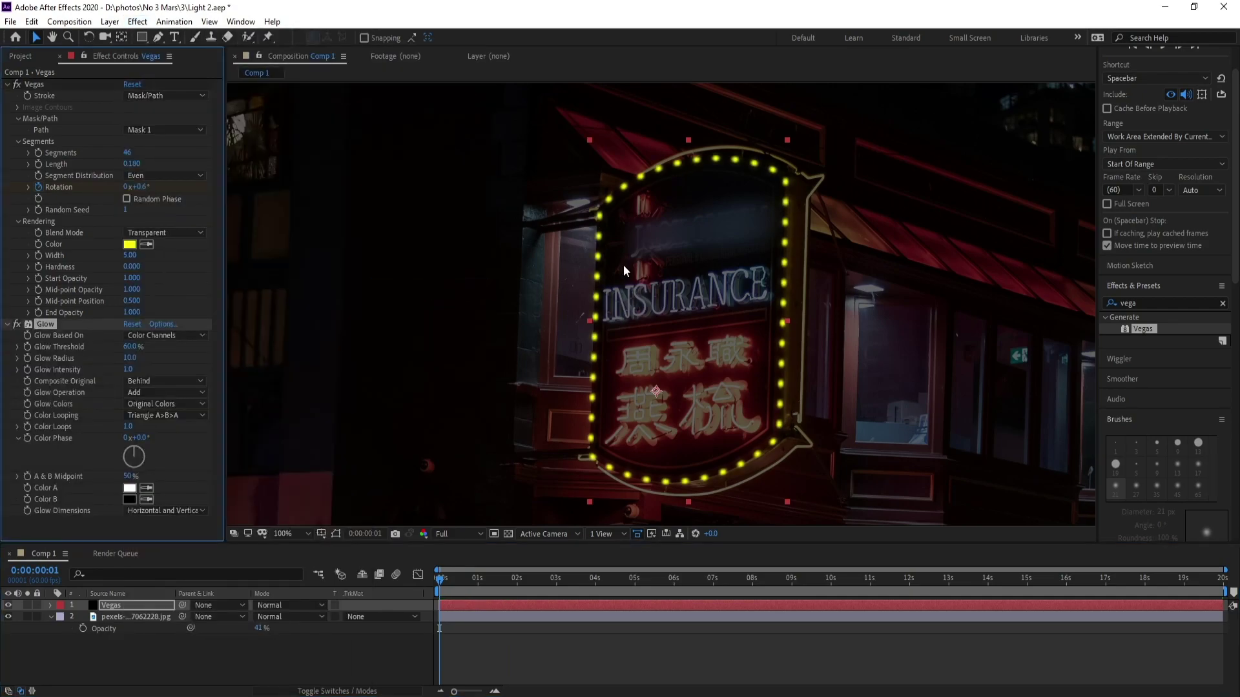
click(8, 325)
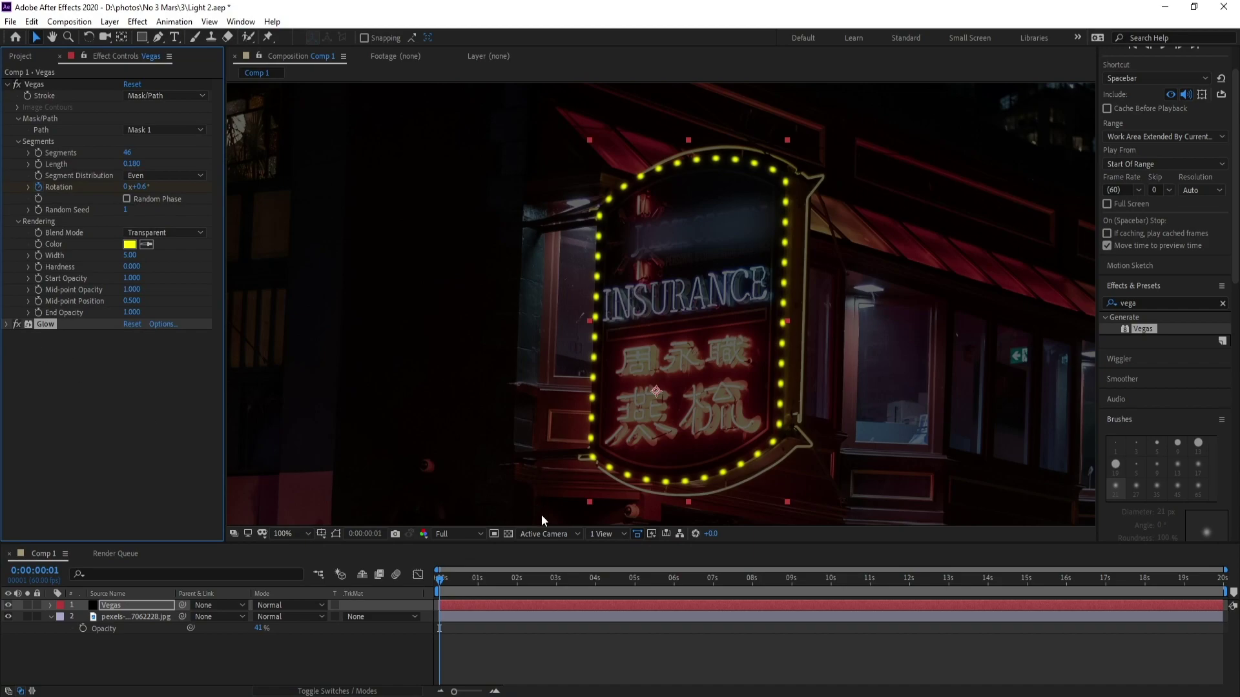
key(space)
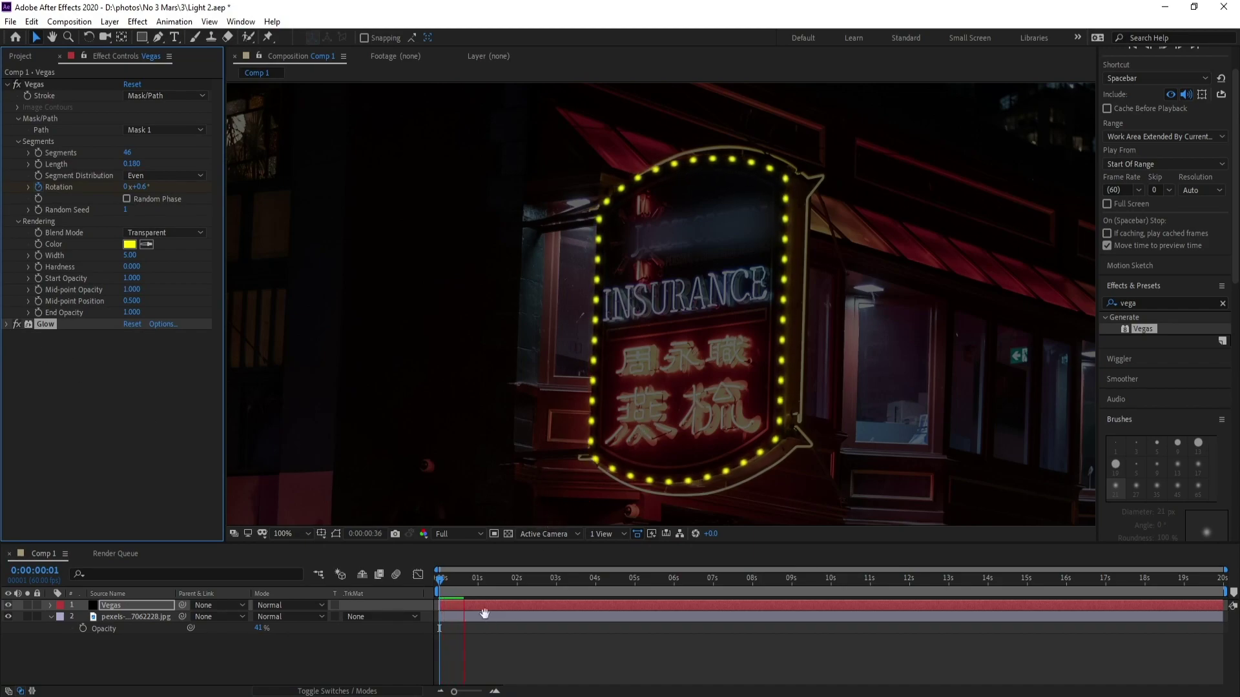
key(space)
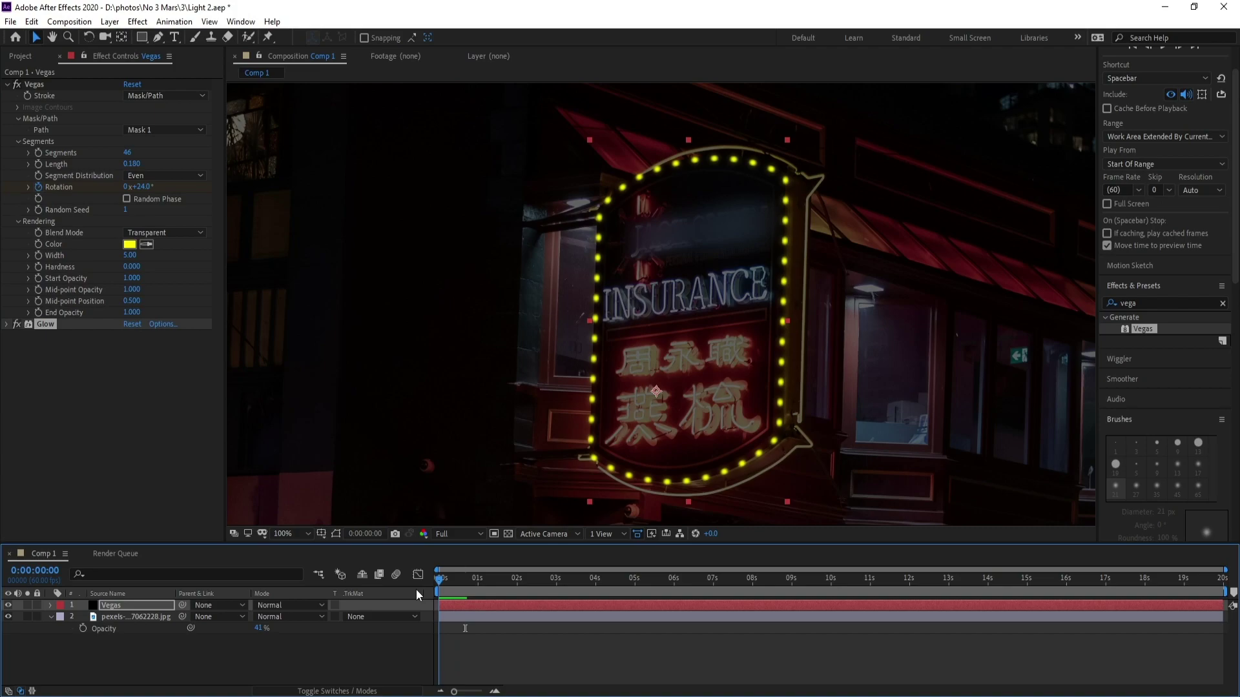
key(Return)
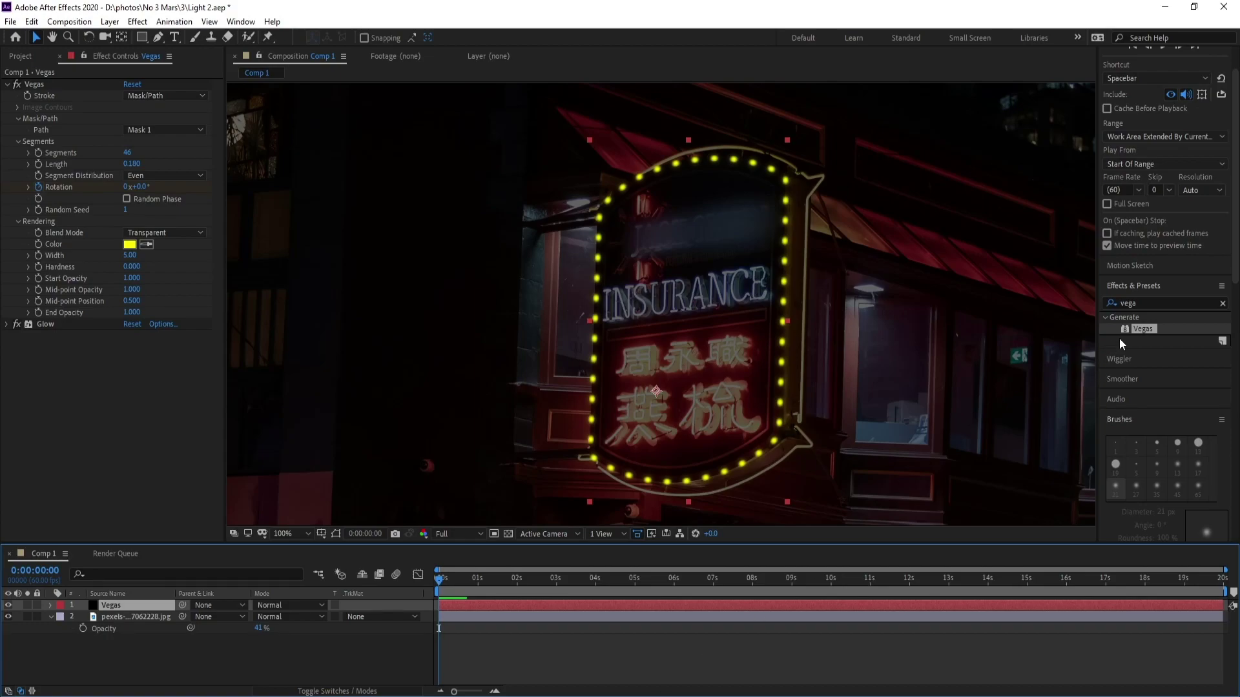
Search 'strob' and apply Stylize > Strobe Light to the Vegas layer
click(1147, 304)
text(s)
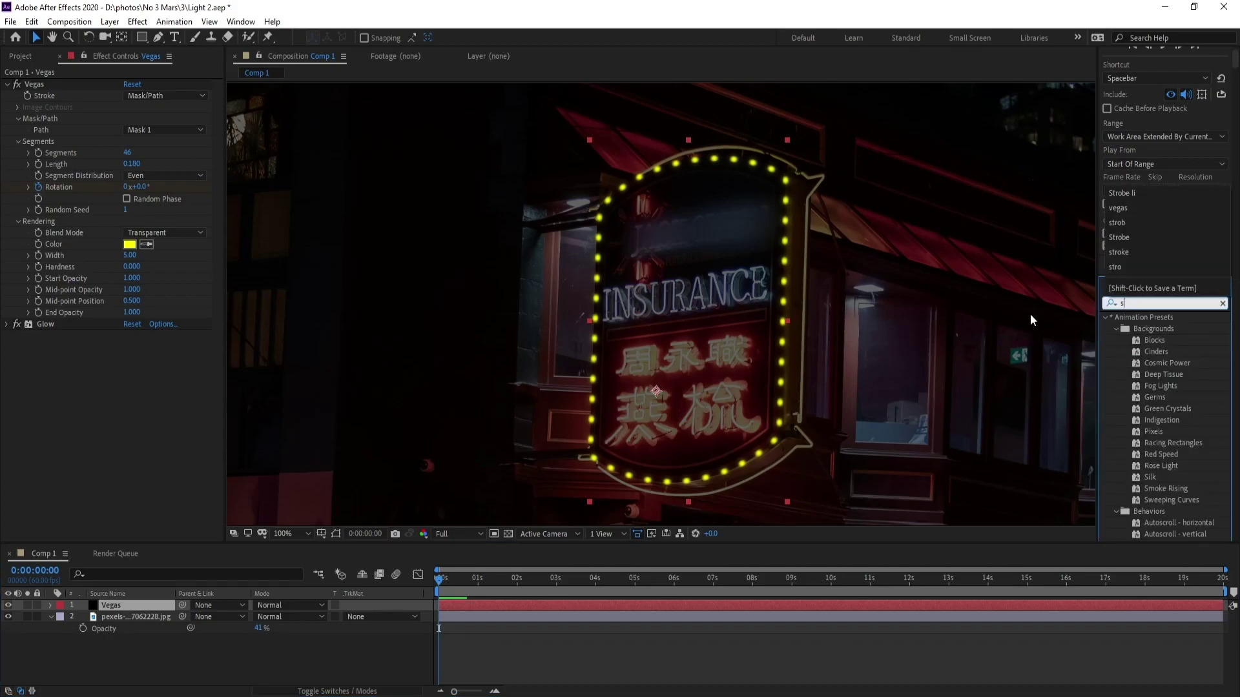
text(tro)
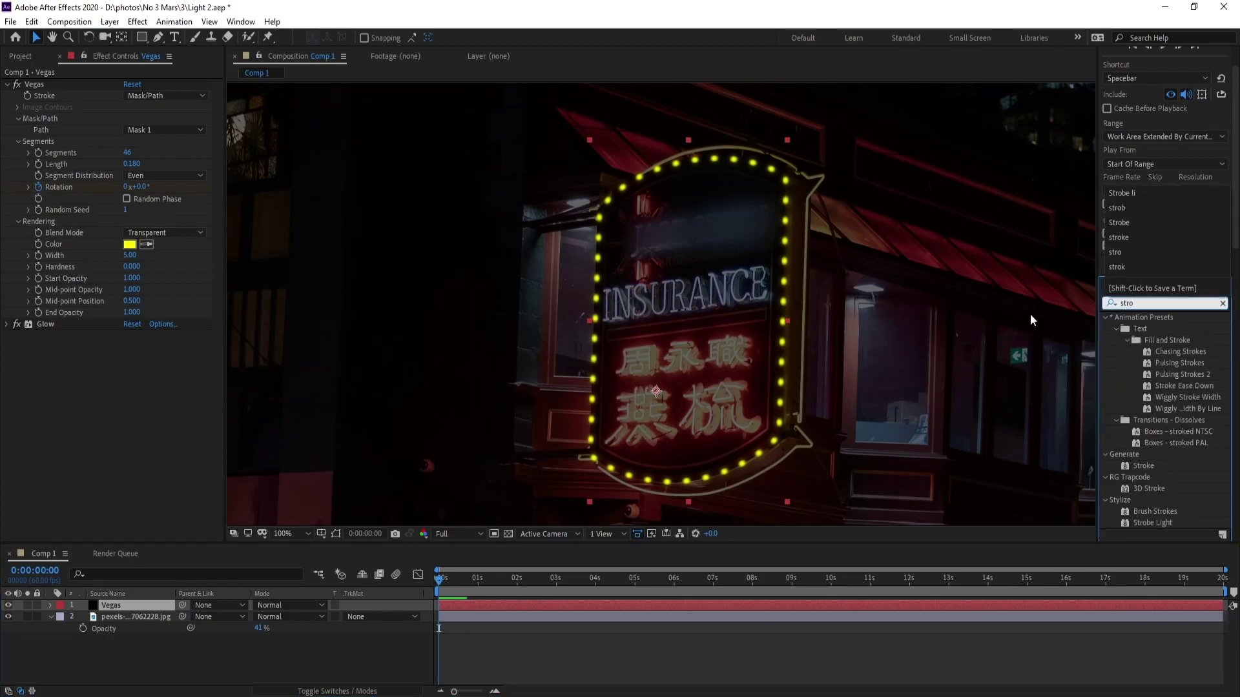
text(b)
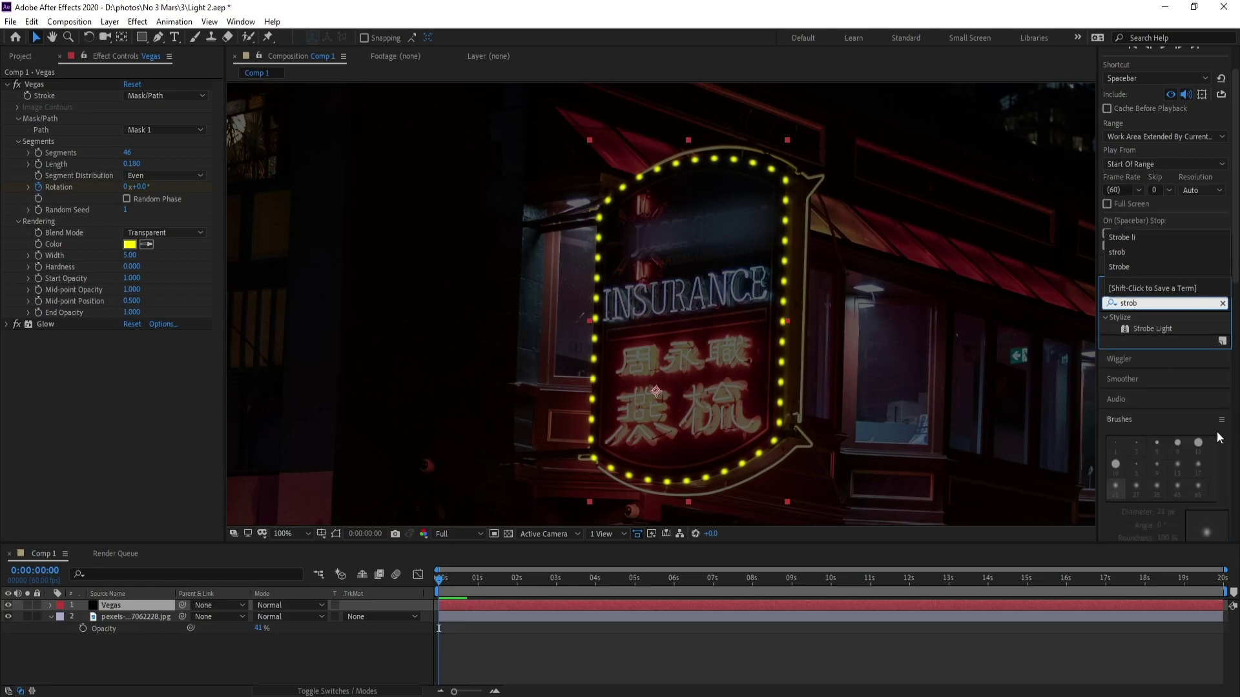
drag(1159, 329, 136, 609)
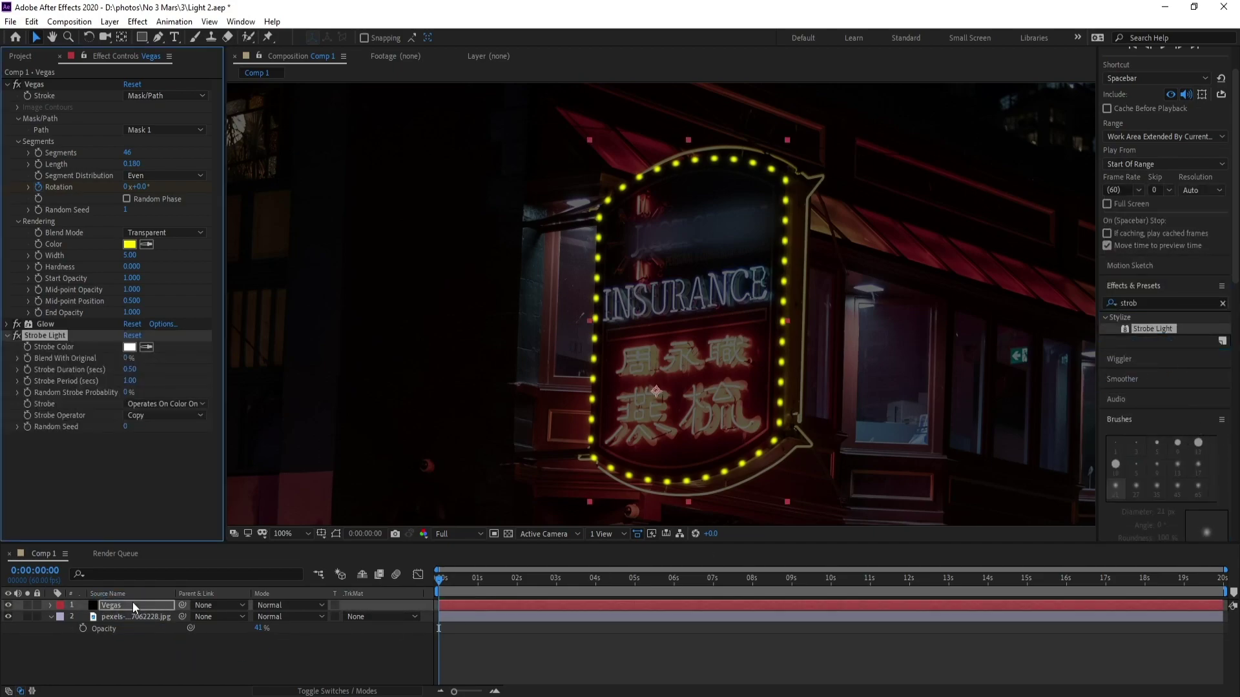
Sample the yellow dot colour for the Strobe Color and set Blend With Original to 40%
click(146, 347)
click(132, 248)
click(127, 359)
text(40)
key(Return)
click(667, 643)
Set Strobe to Makes Layer Transparent and preview the flickering dot ring from the start
key(space)
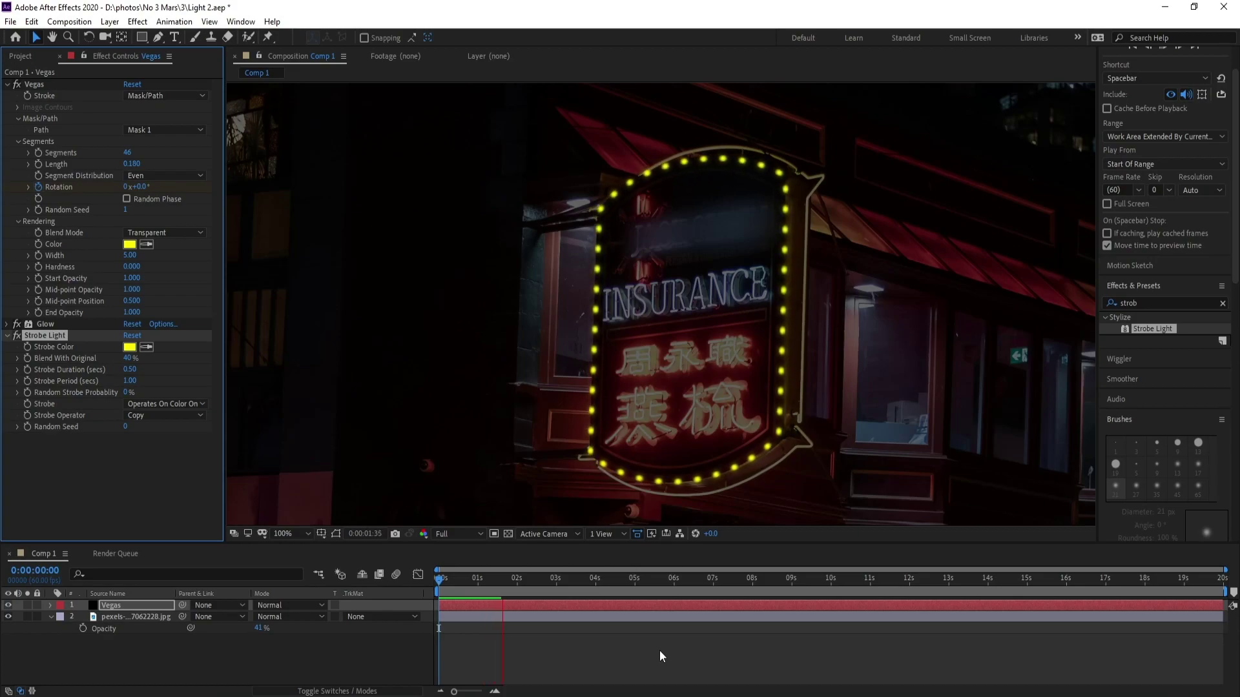
key(space)
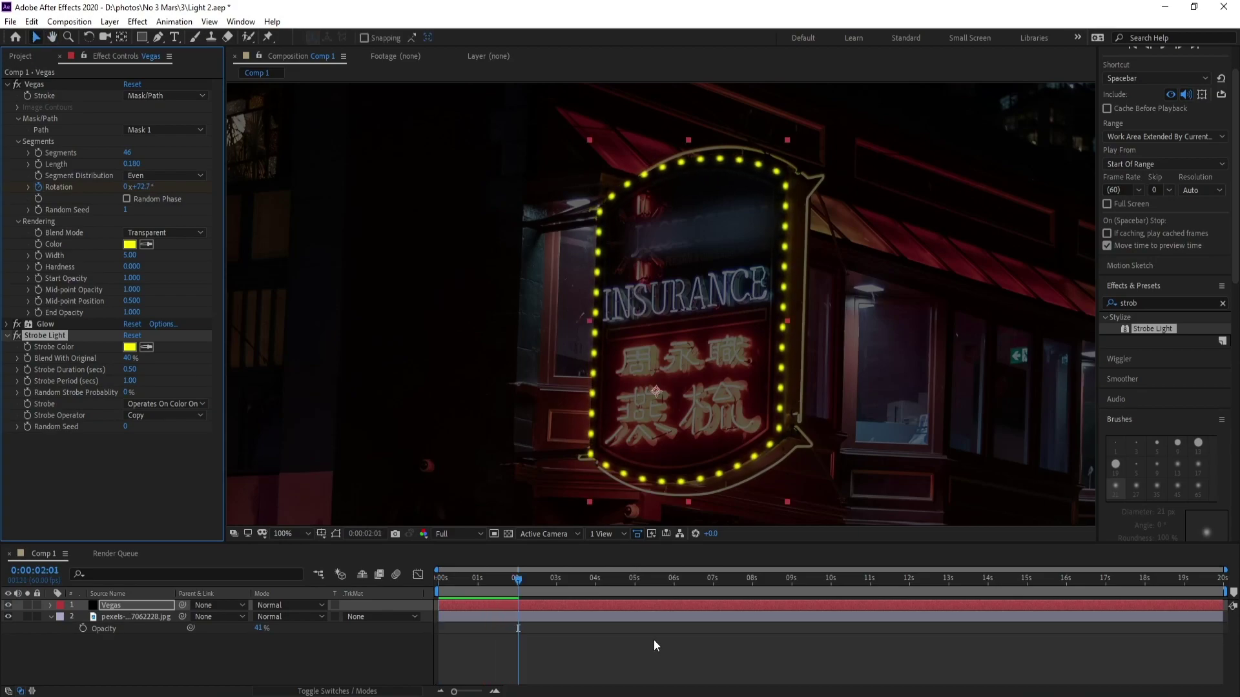
drag(508, 580, 369, 584)
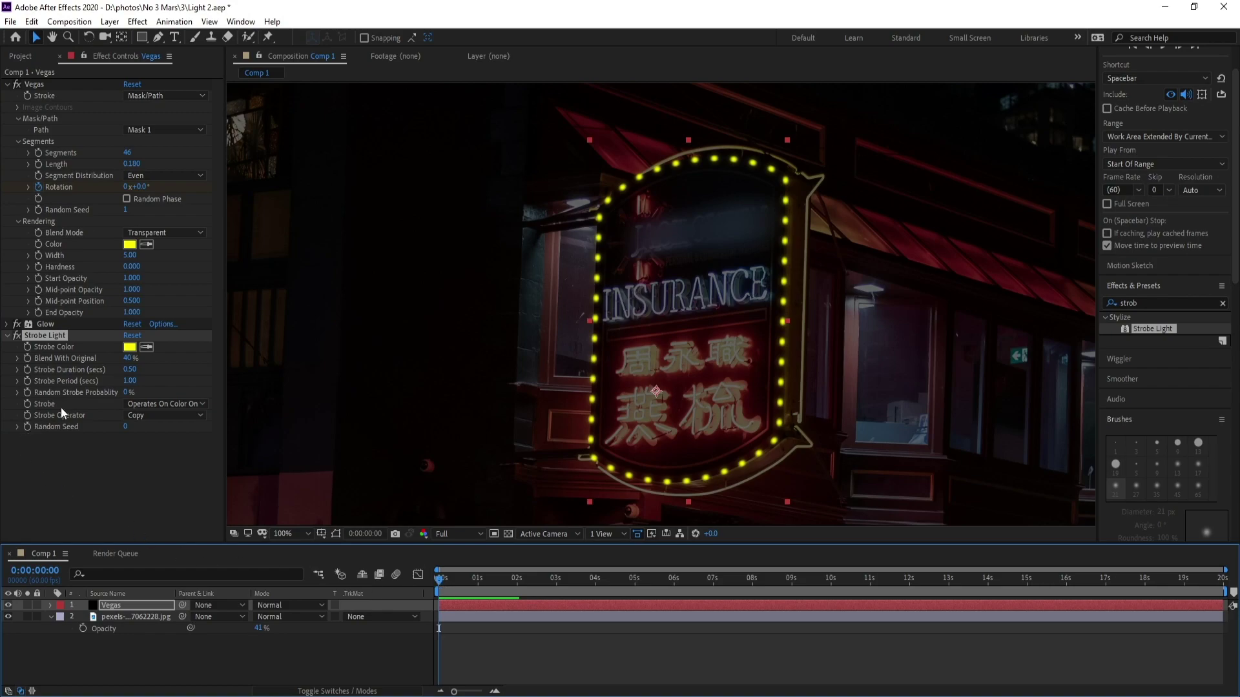
click(160, 403)
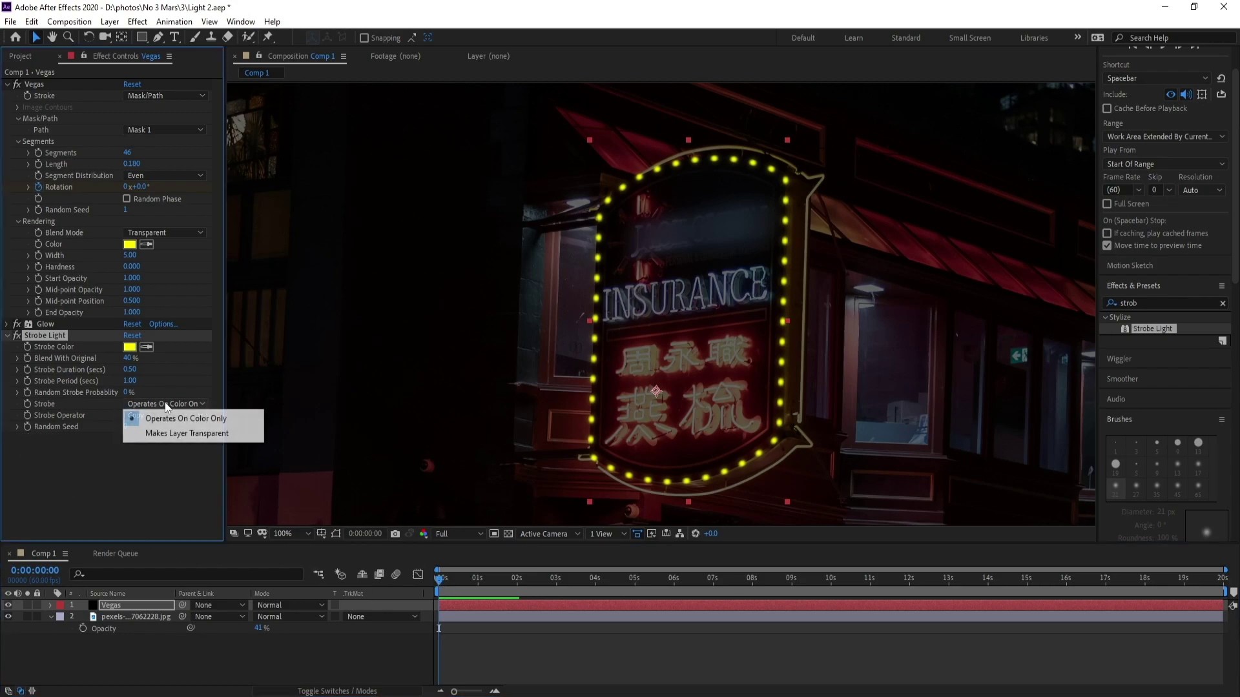
click(179, 434)
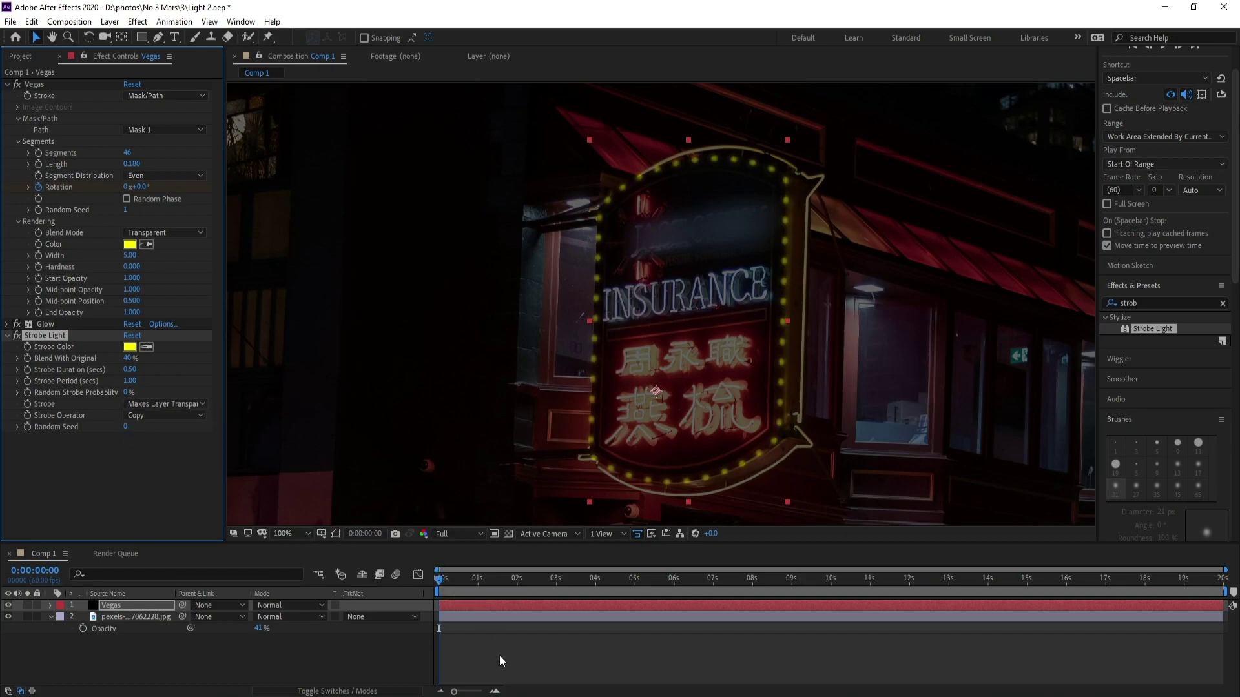
key(space)
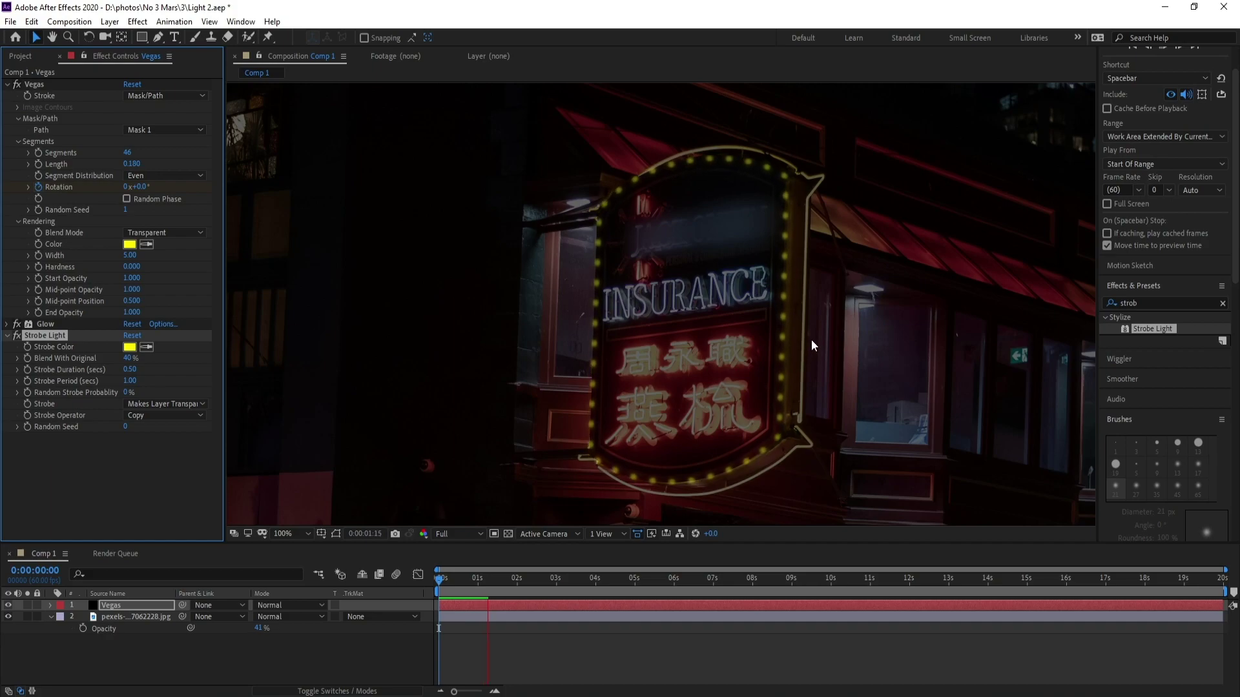
Duplicate the Vegas layer with Ctrl+D and offset the copy's Rotation to 0x+4.0°
click(453, 584)
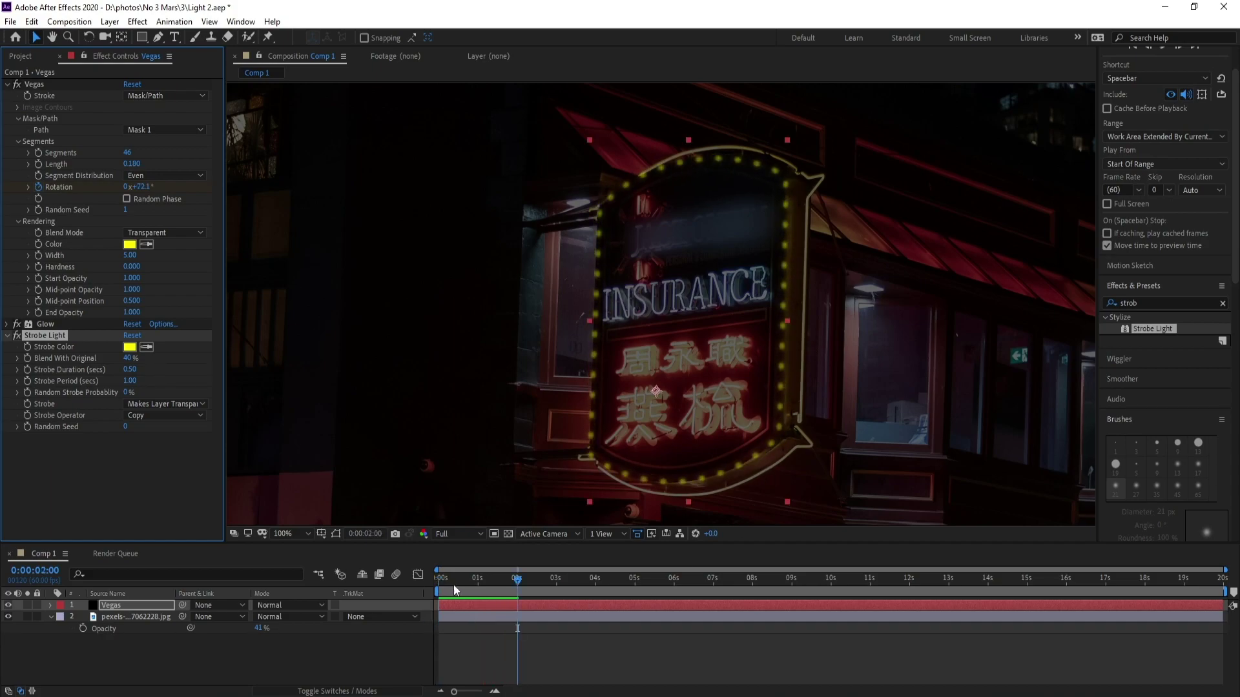
key(Return)
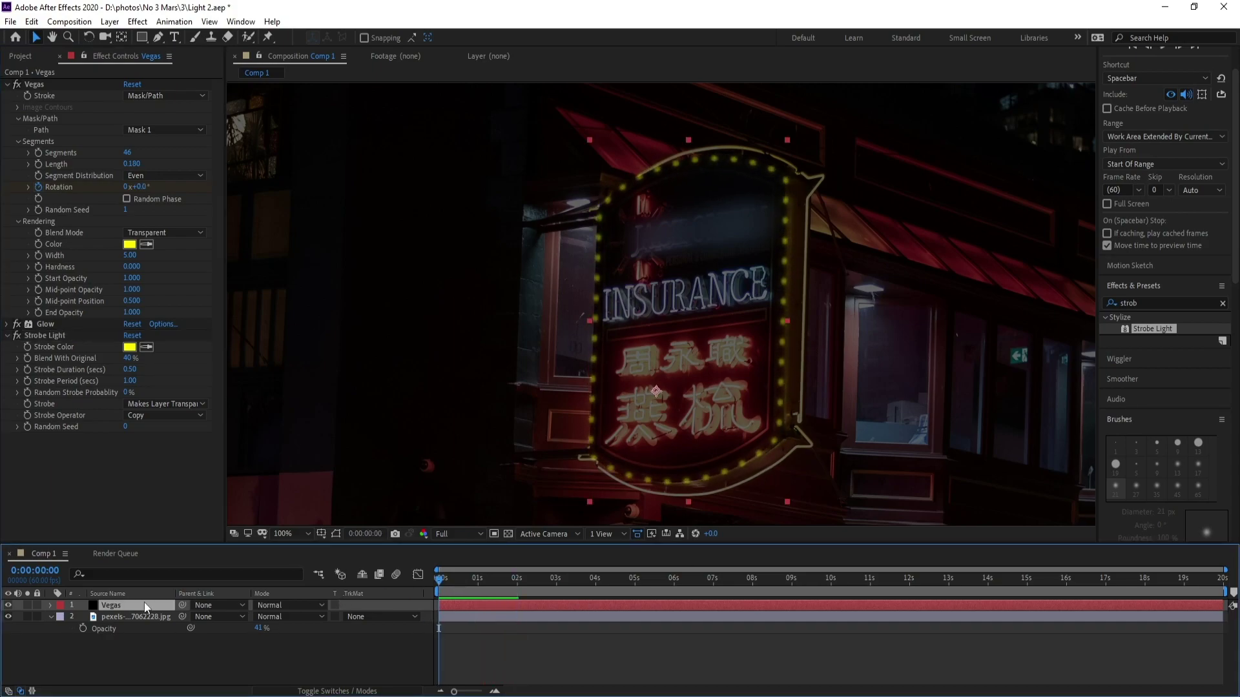
key(ctrl+d)
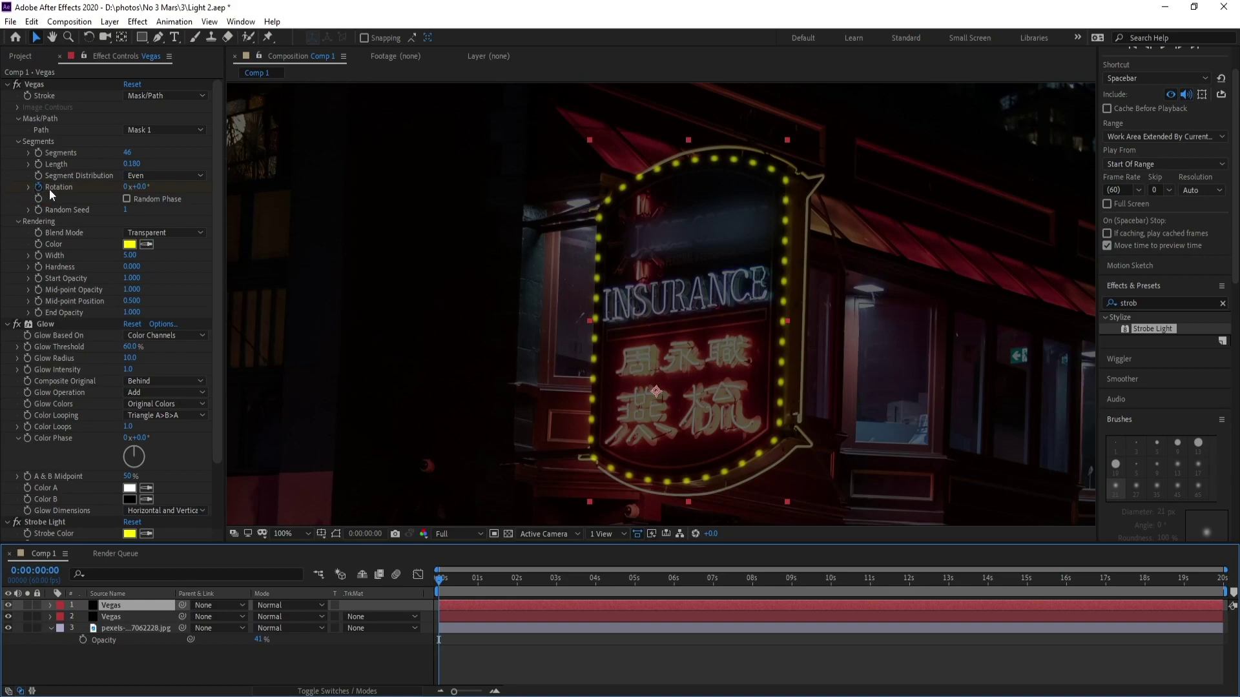
click(146, 186)
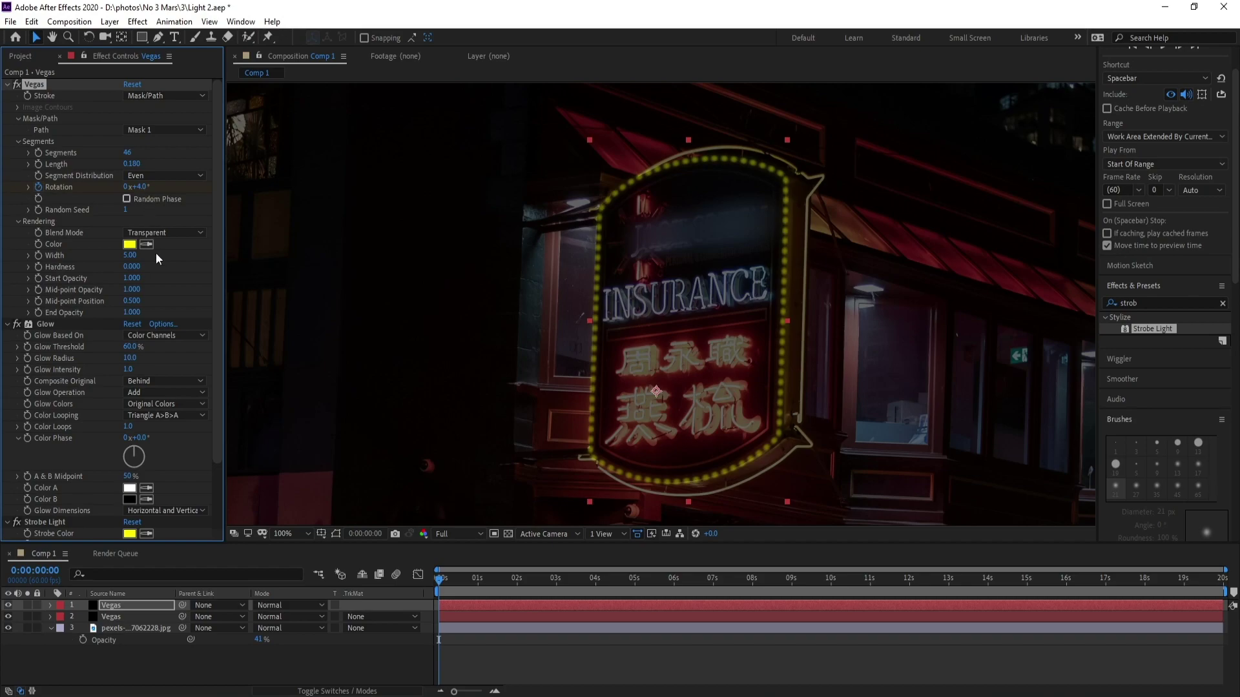
Set the copy's Vegas Color and Strobe Color to red FF0000 and preview the alternating lights
click(131, 245)
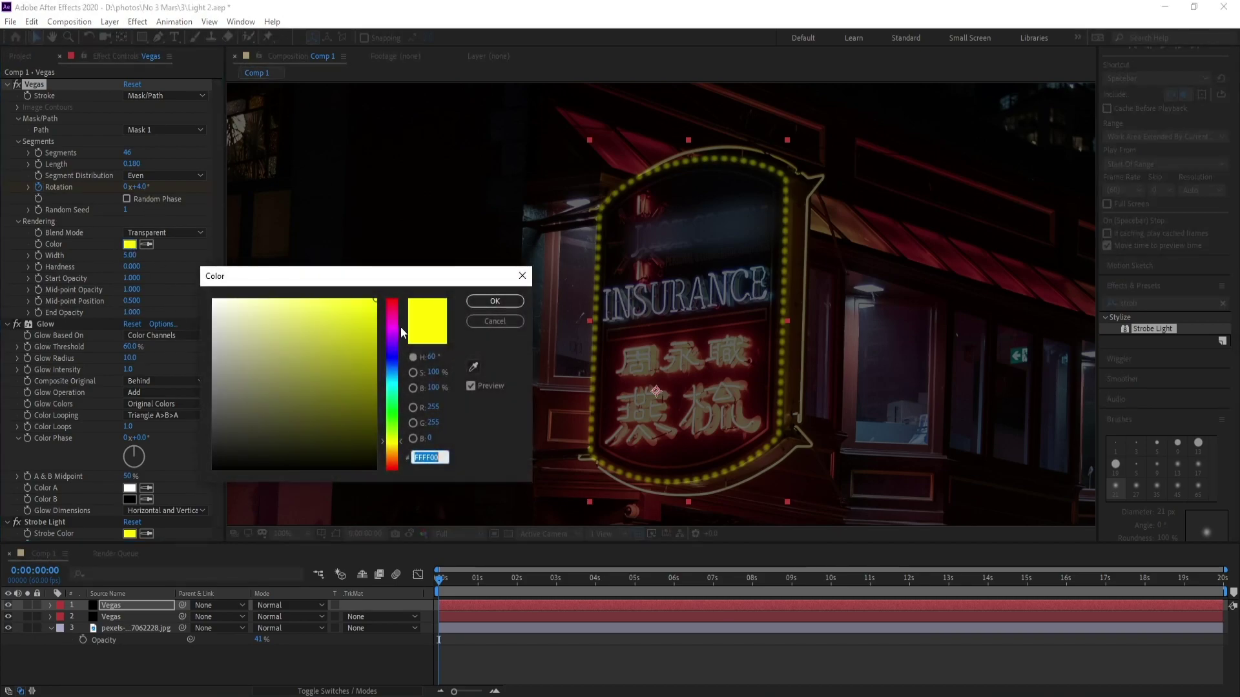
drag(393, 329, 400, 264)
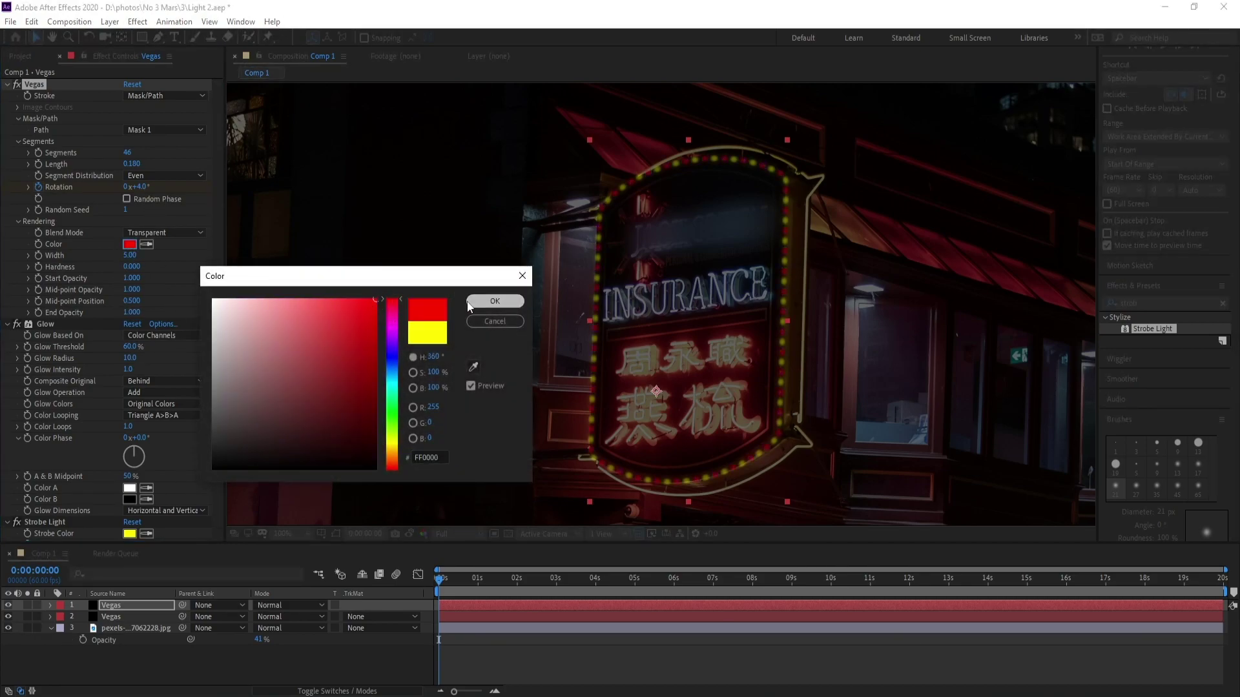
click(489, 302)
click(129, 534)
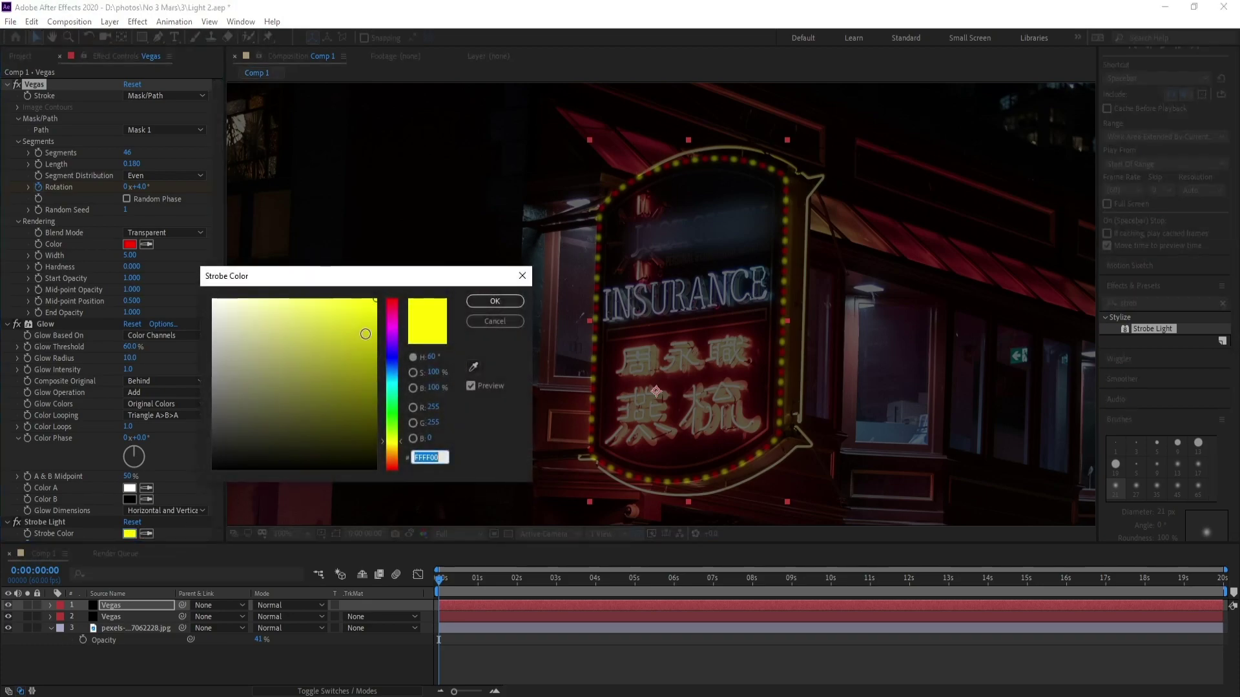
drag(392, 330, 399, 274)
click(490, 302)
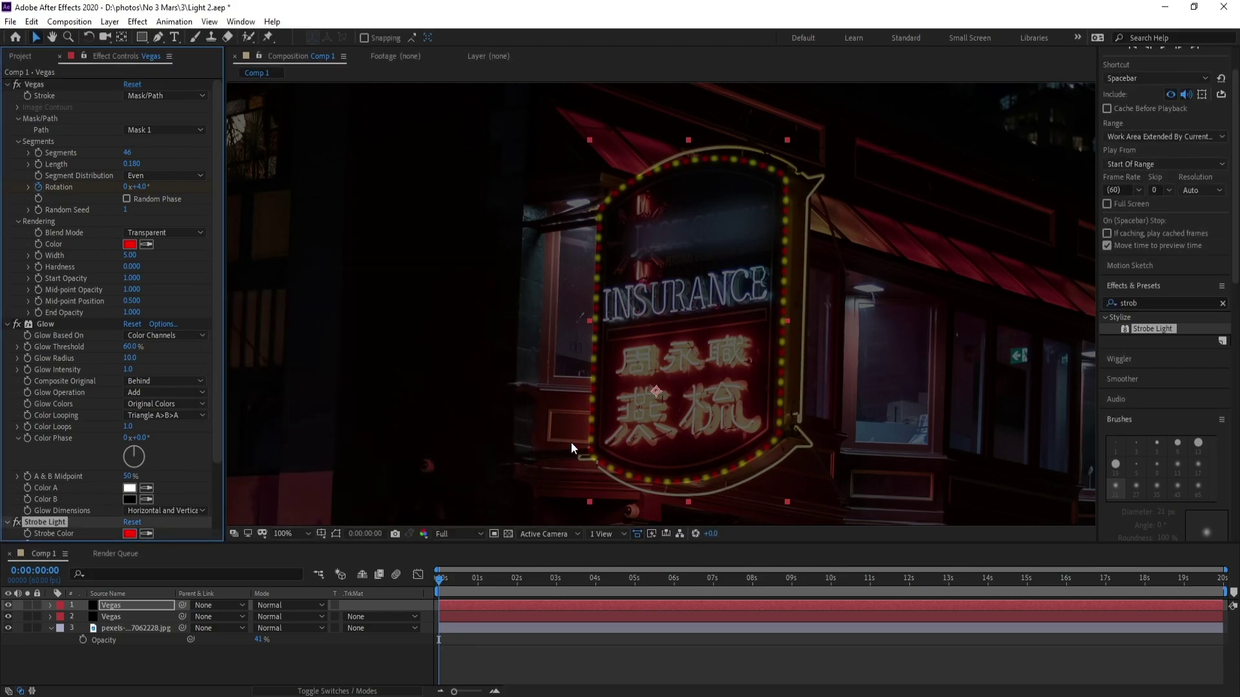
key(space)
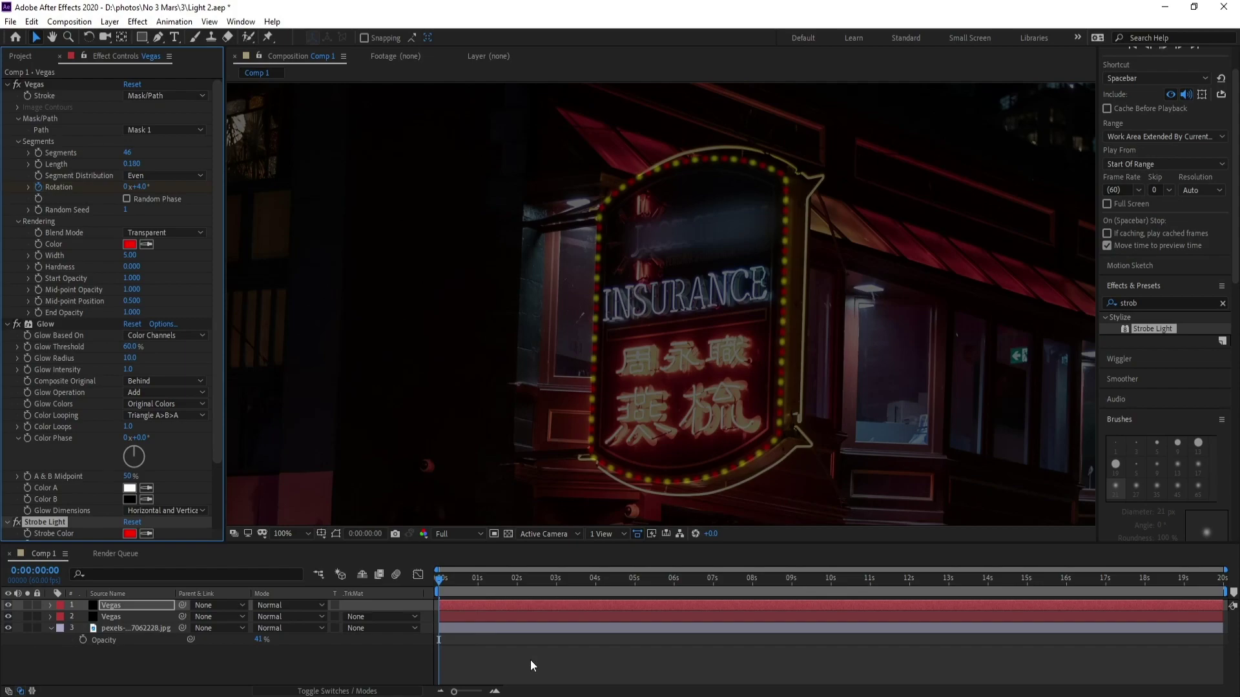